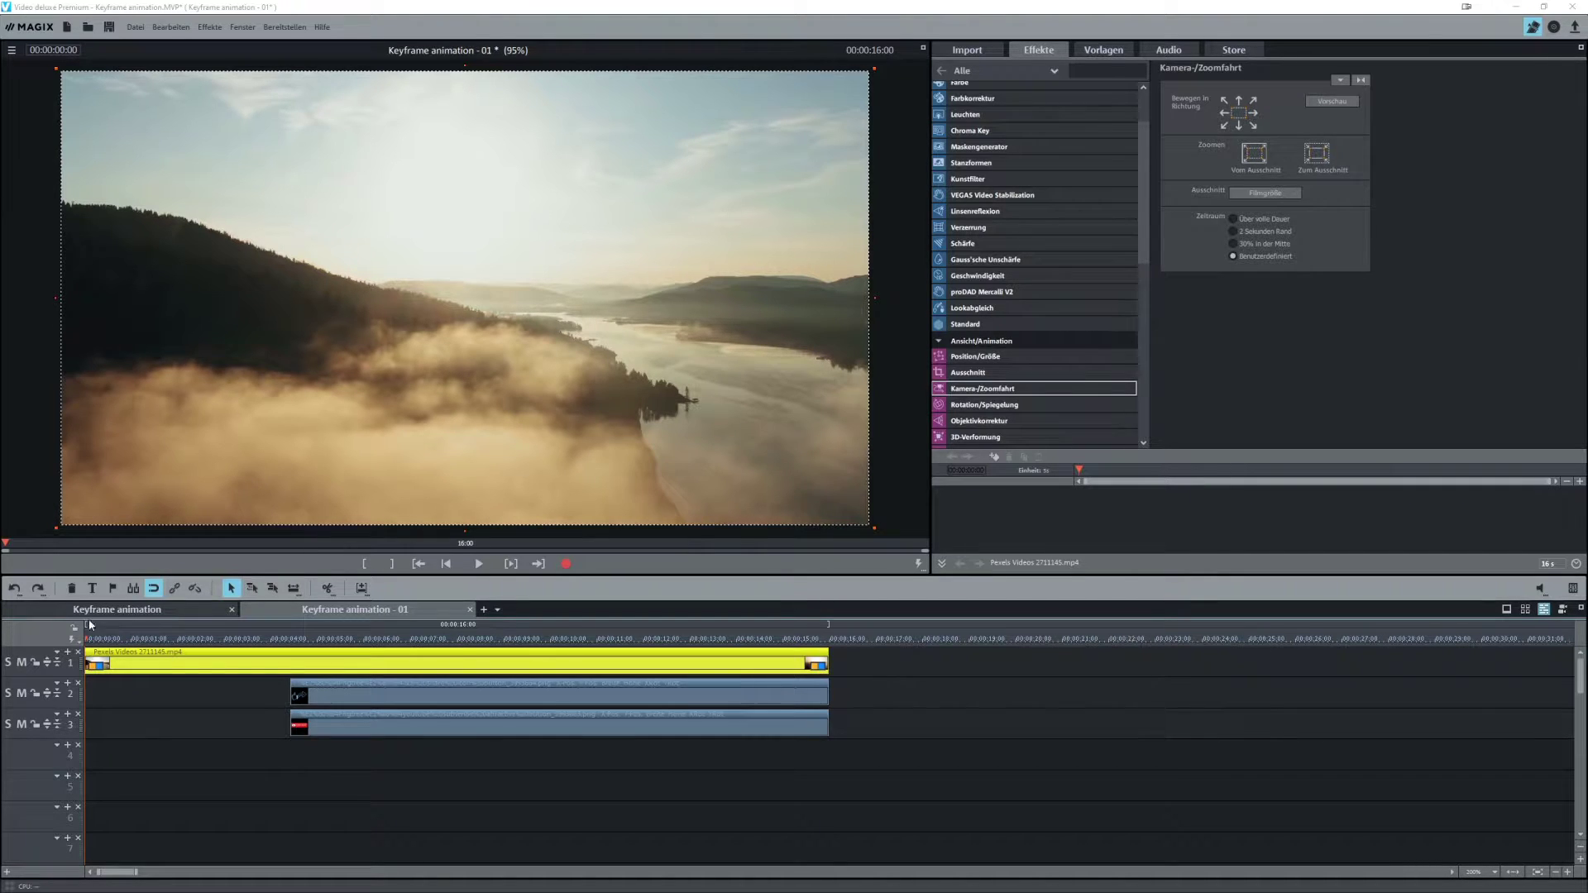
Play through the timeline and park the playhead at 00:00:04:21, where the two overlay graphics begin.
{"action": "left_click_drag", "start_coordinate": [93, 638], "coordinate": [236, 651]}
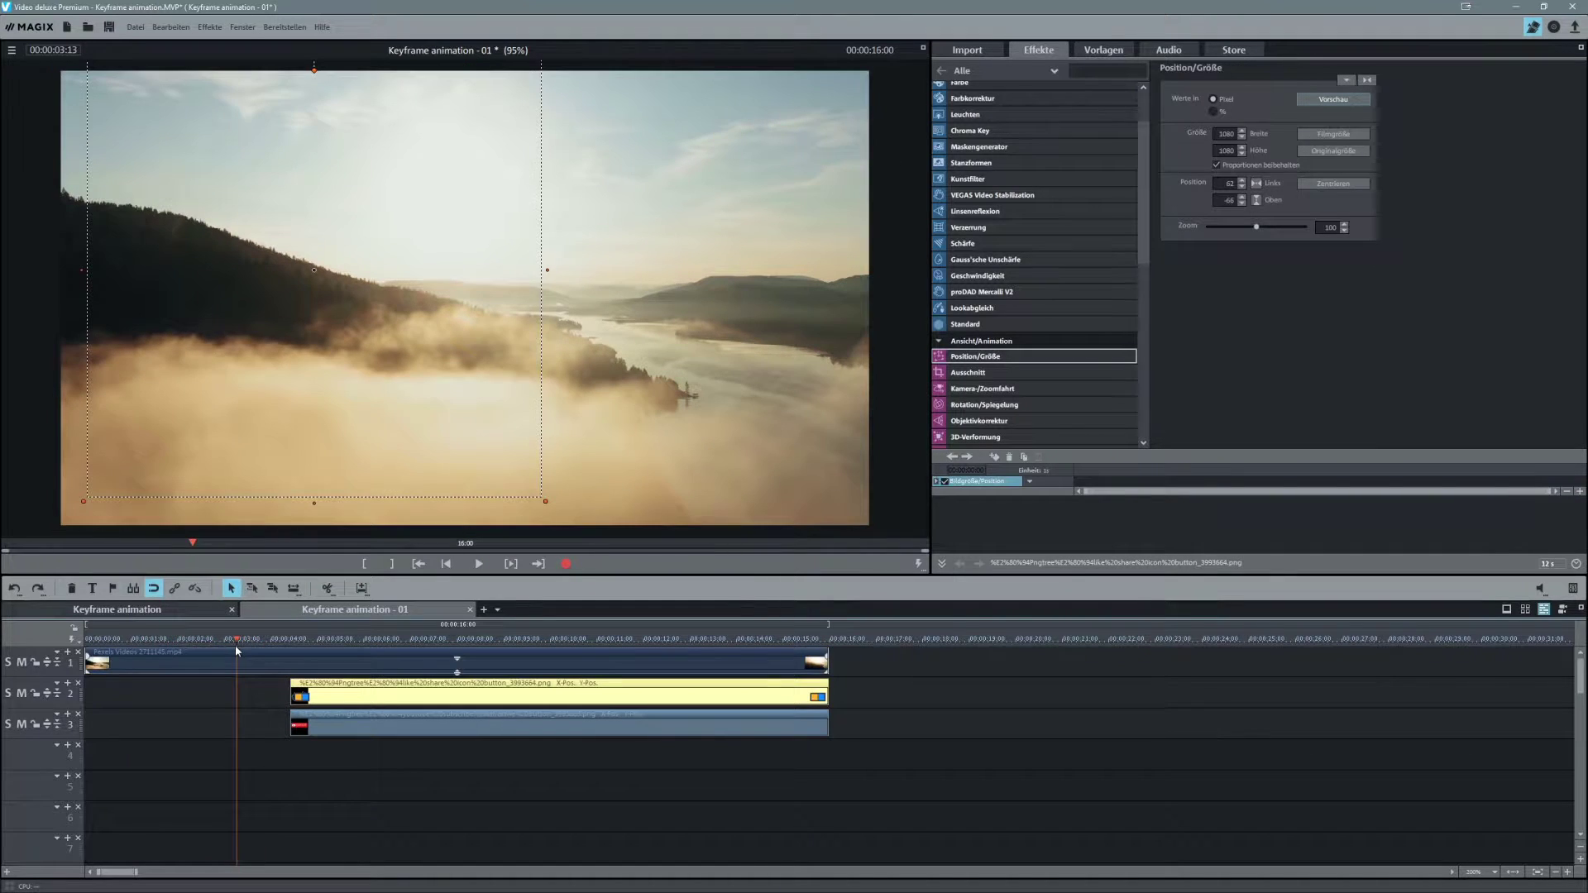
{"action": "left_click", "coordinate": [317, 640]}
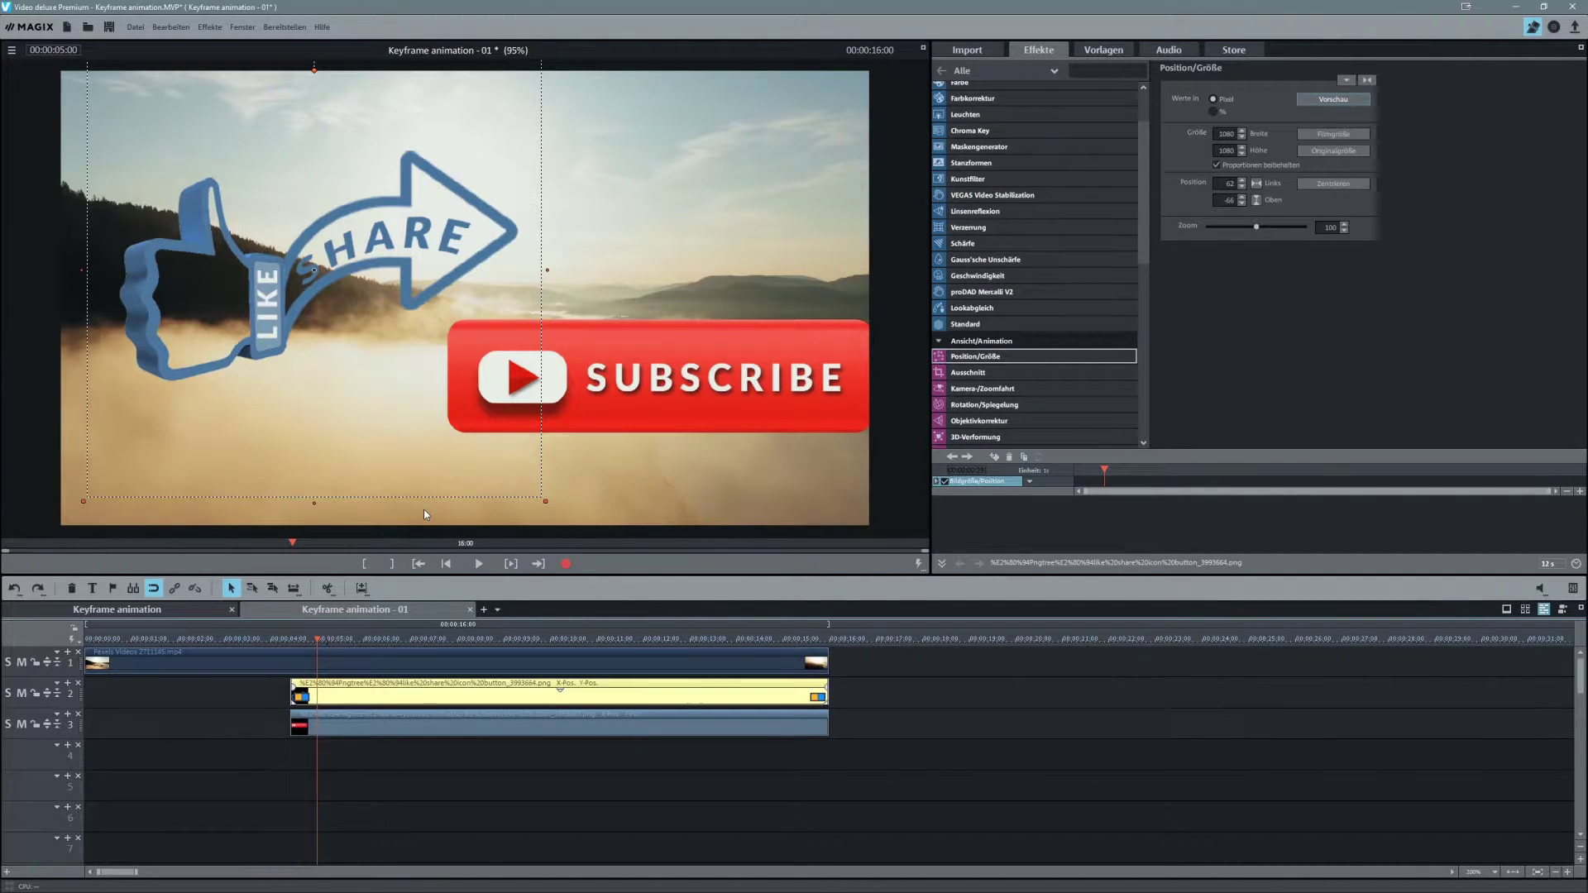
{"action": "left_click_drag", "start_coordinate": [203, 639], "coordinate": [74, 639]}
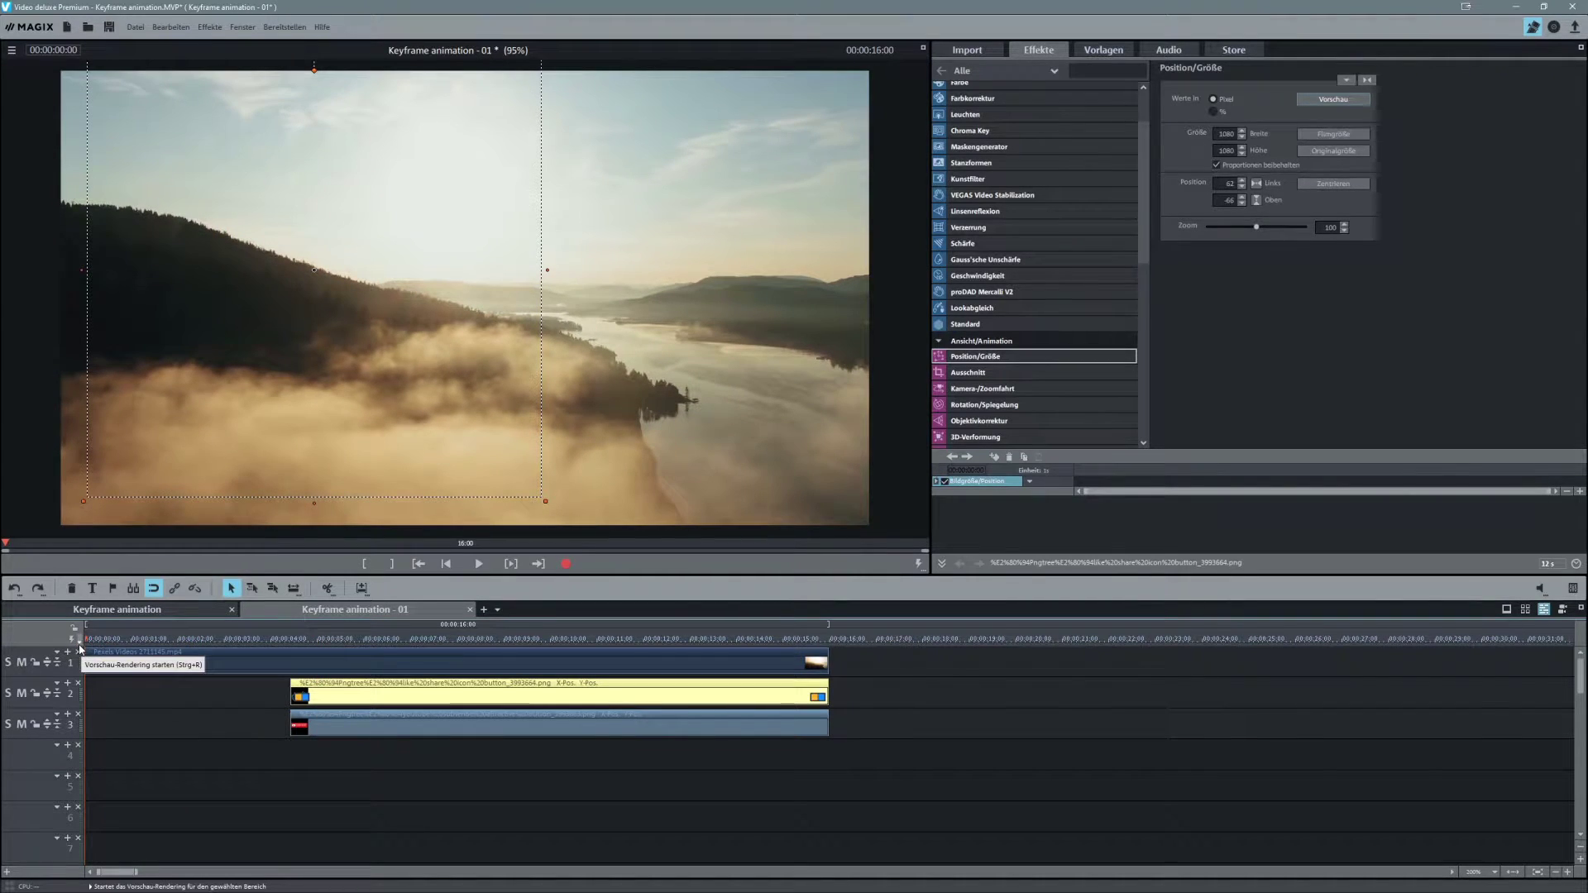
{"action": "key", "text": "space"}
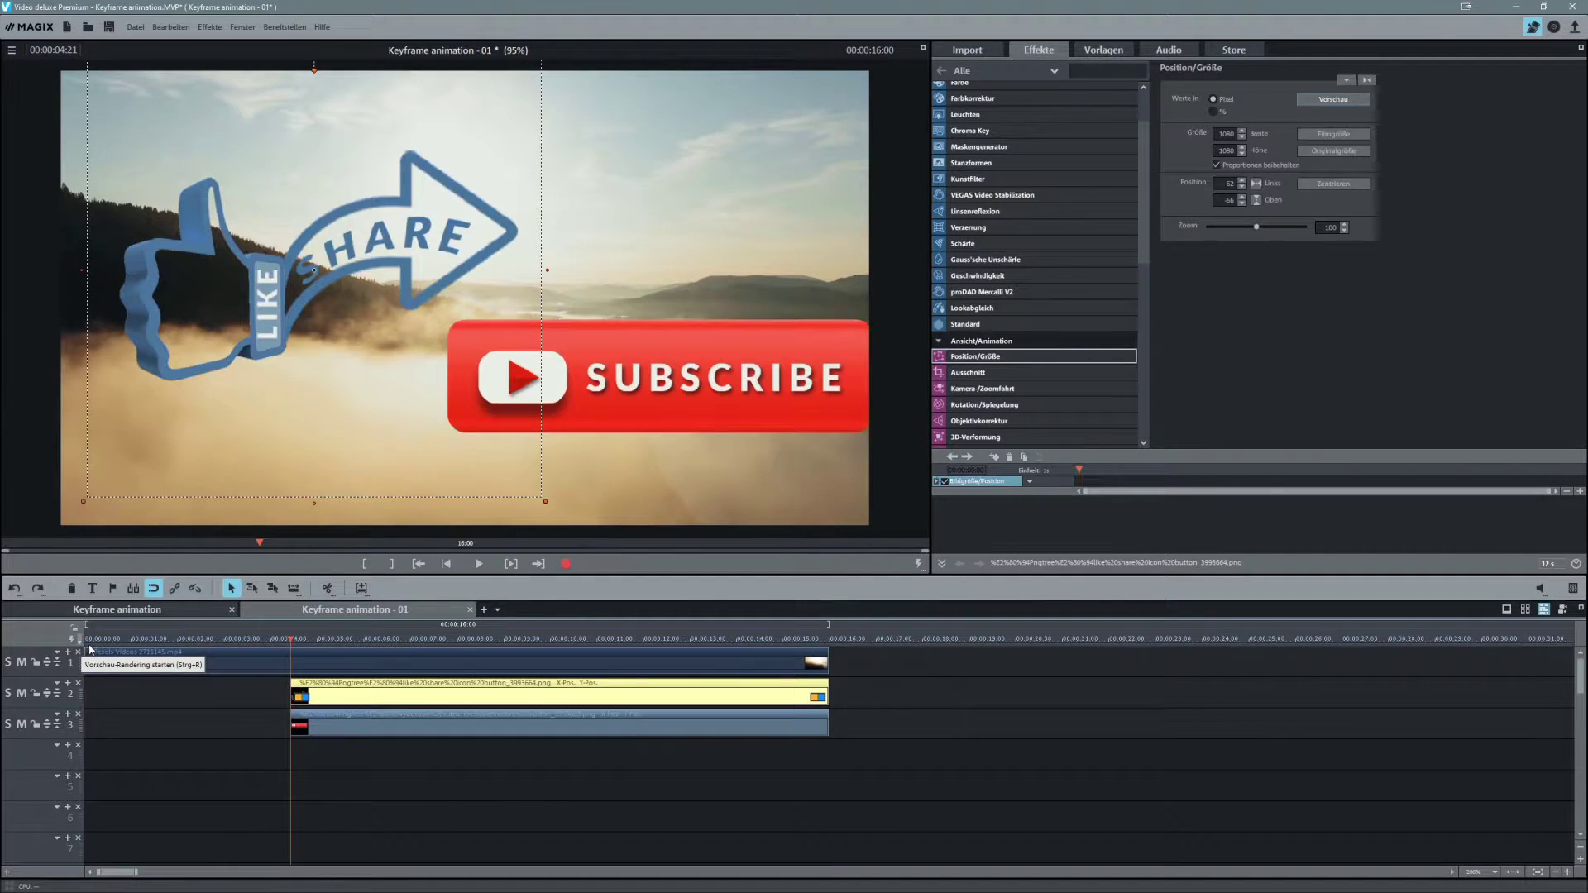
{"action": "key", "text": "space"}
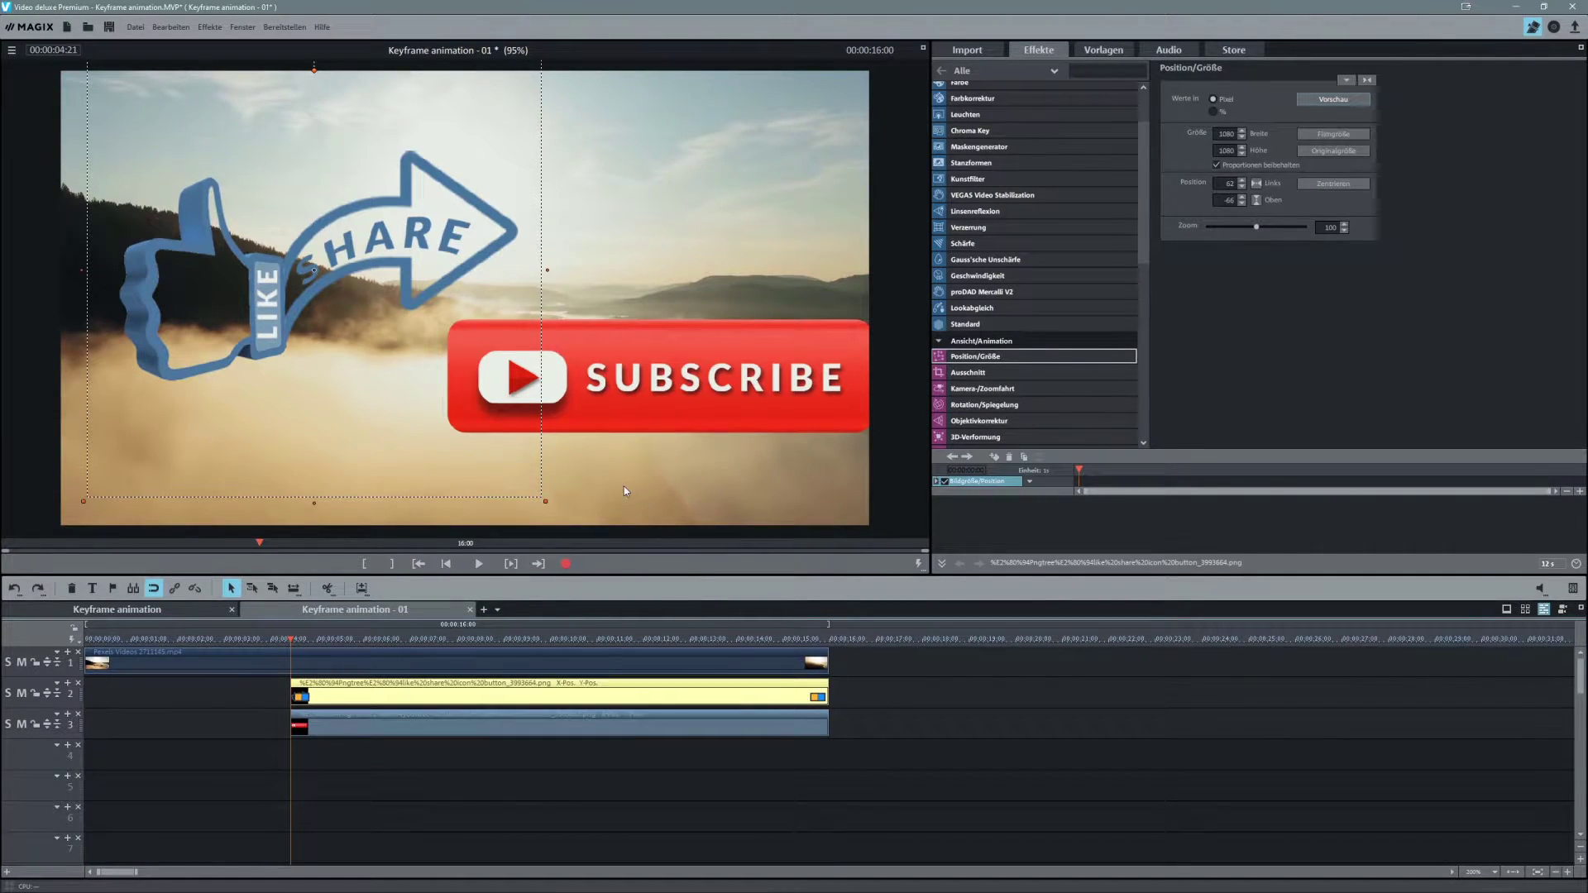
Move the Like/Share graphic to the lower left of the video frame and scale it down to about 475 px square.
{"action": "scroll", "coordinate": [607, 485], "scroll_direction": "down", "scroll_amount": 5}
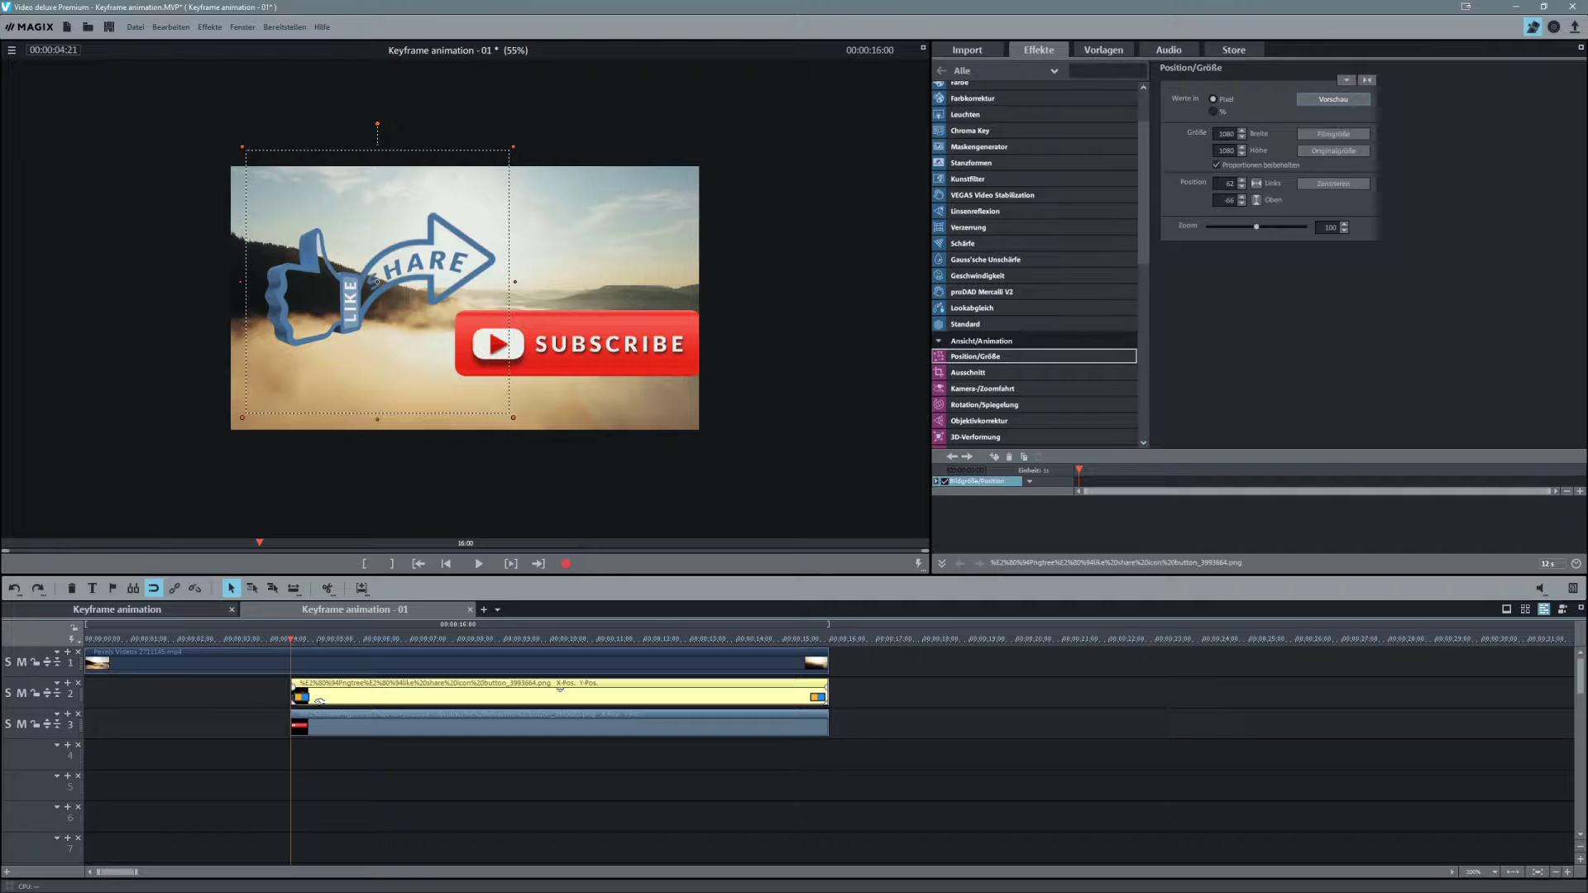
{"action": "left_click_drag", "start_coordinate": [350, 301], "coordinate": [321, 369]}
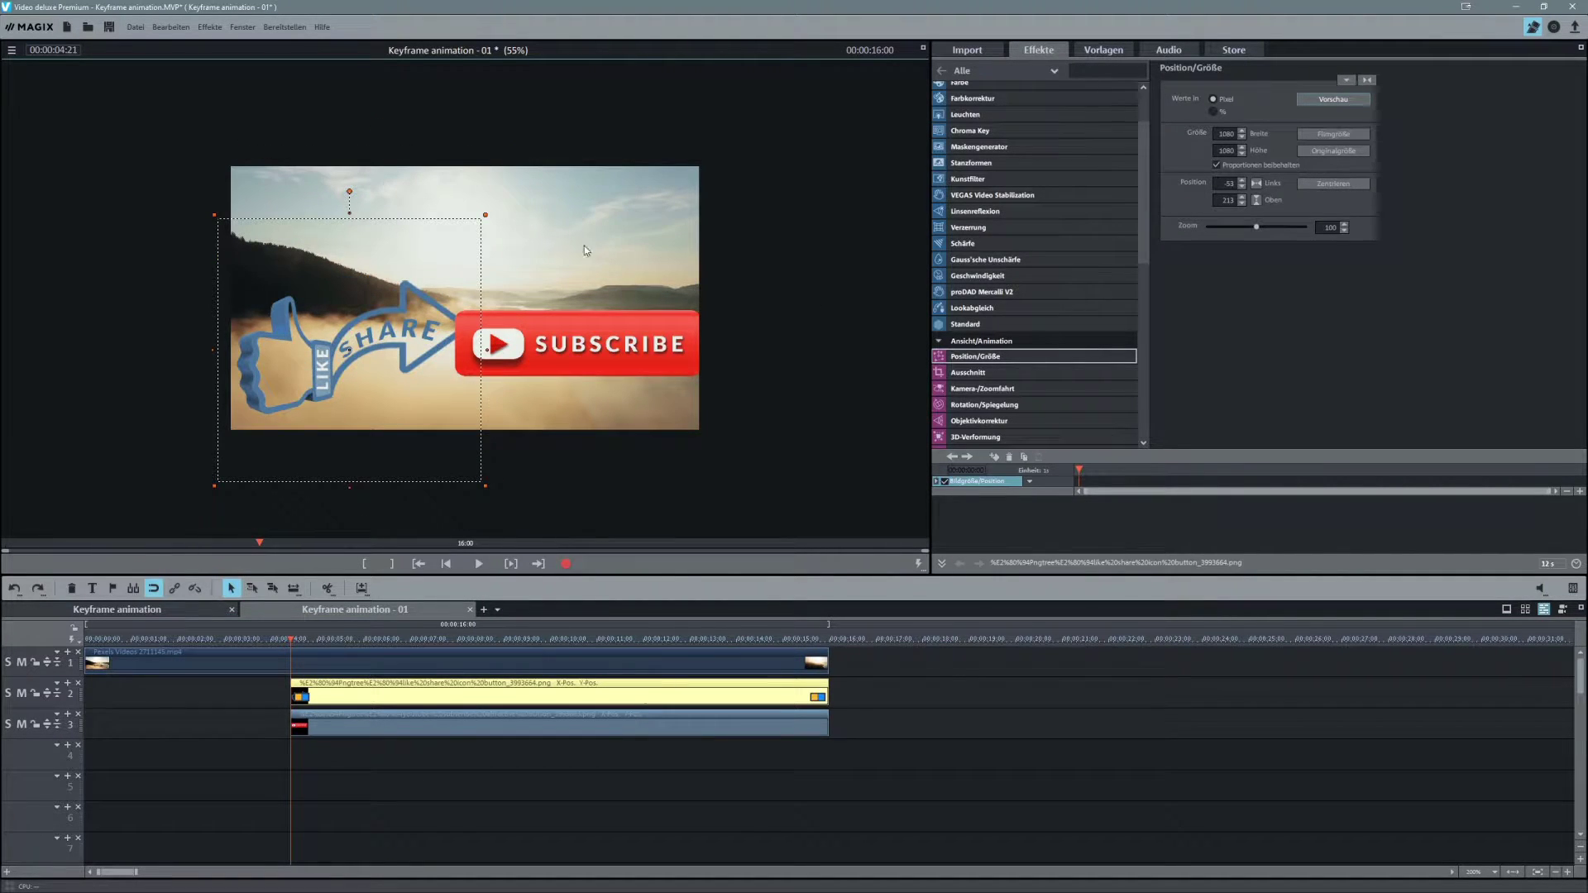
{"action": "left_click_drag", "start_coordinate": [485, 214], "coordinate": [389, 315]}
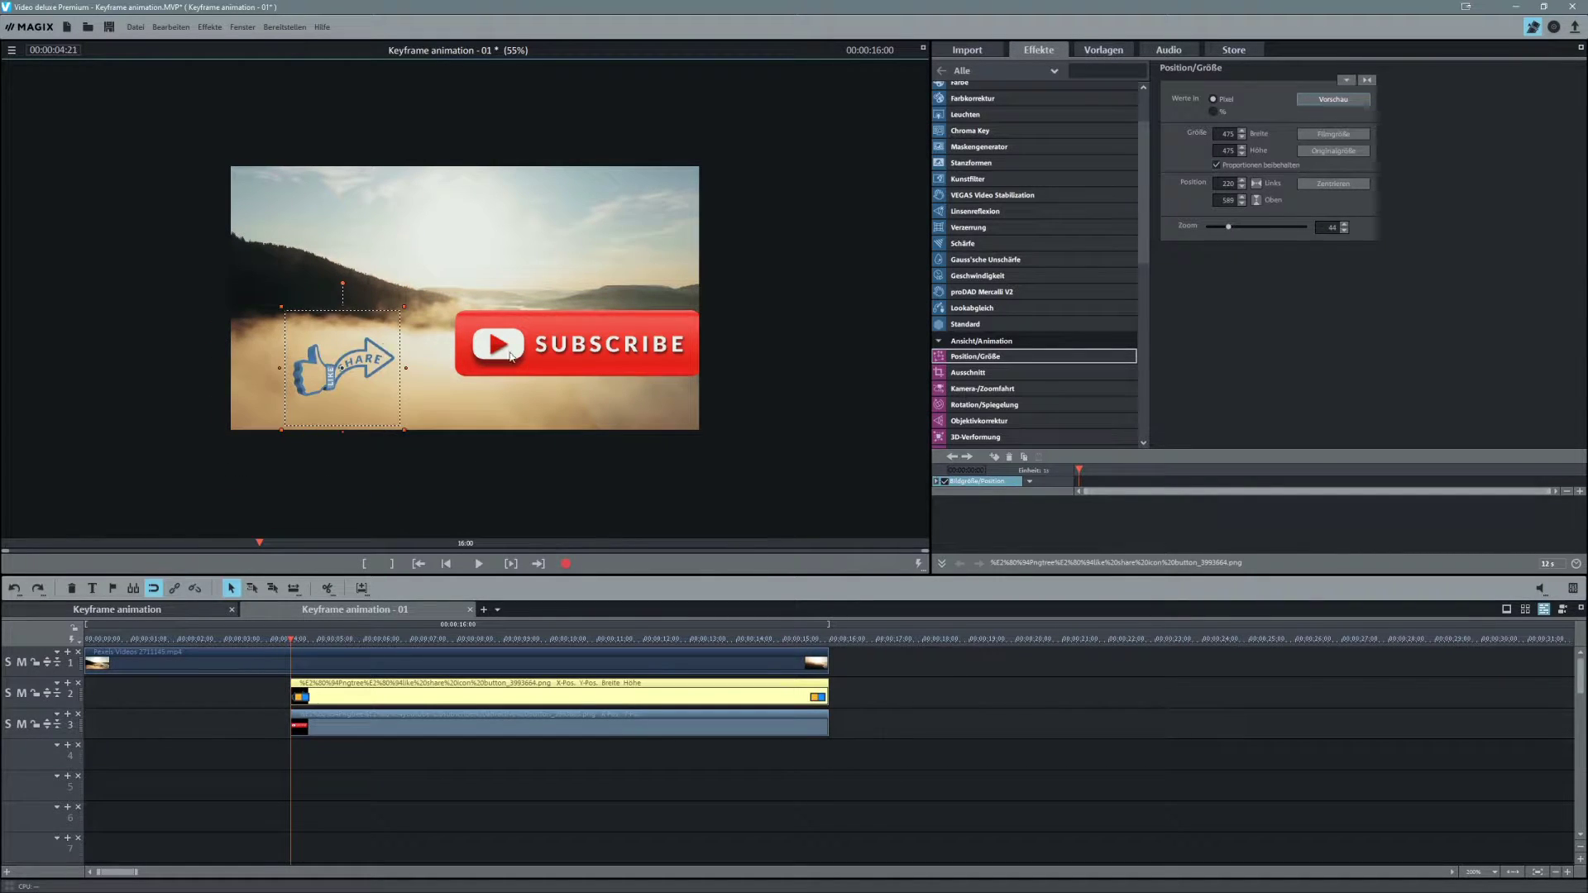
Scale the Subscribe graphic down to about 632 px square and place it in the lower right of the video frame.
{"action": "left_click", "coordinate": [570, 349]}
{"action": "left_click_drag", "start_coordinate": [713, 229], "coordinate": [604, 335]}
{"action": "left_click_drag", "start_coordinate": [545, 394], "coordinate": [617, 387]}
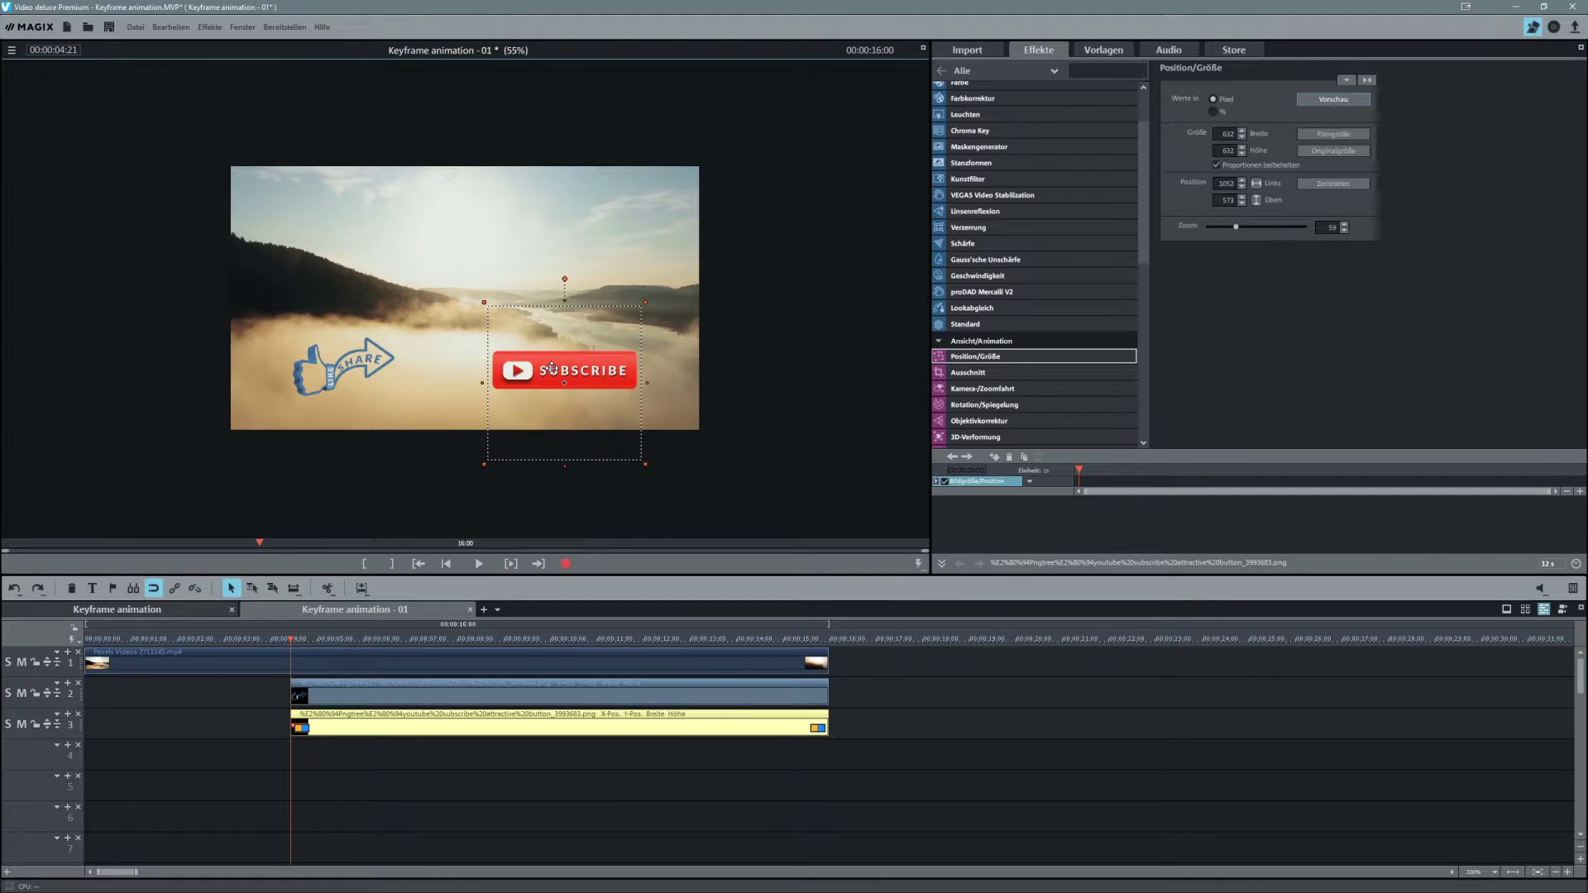
Move the Subscribe and Like/Share graphics just below the video frame and set a position keyframe for each at the clip start.
{"action": "left_click_drag", "start_coordinate": [553, 369], "coordinate": [564, 487]}
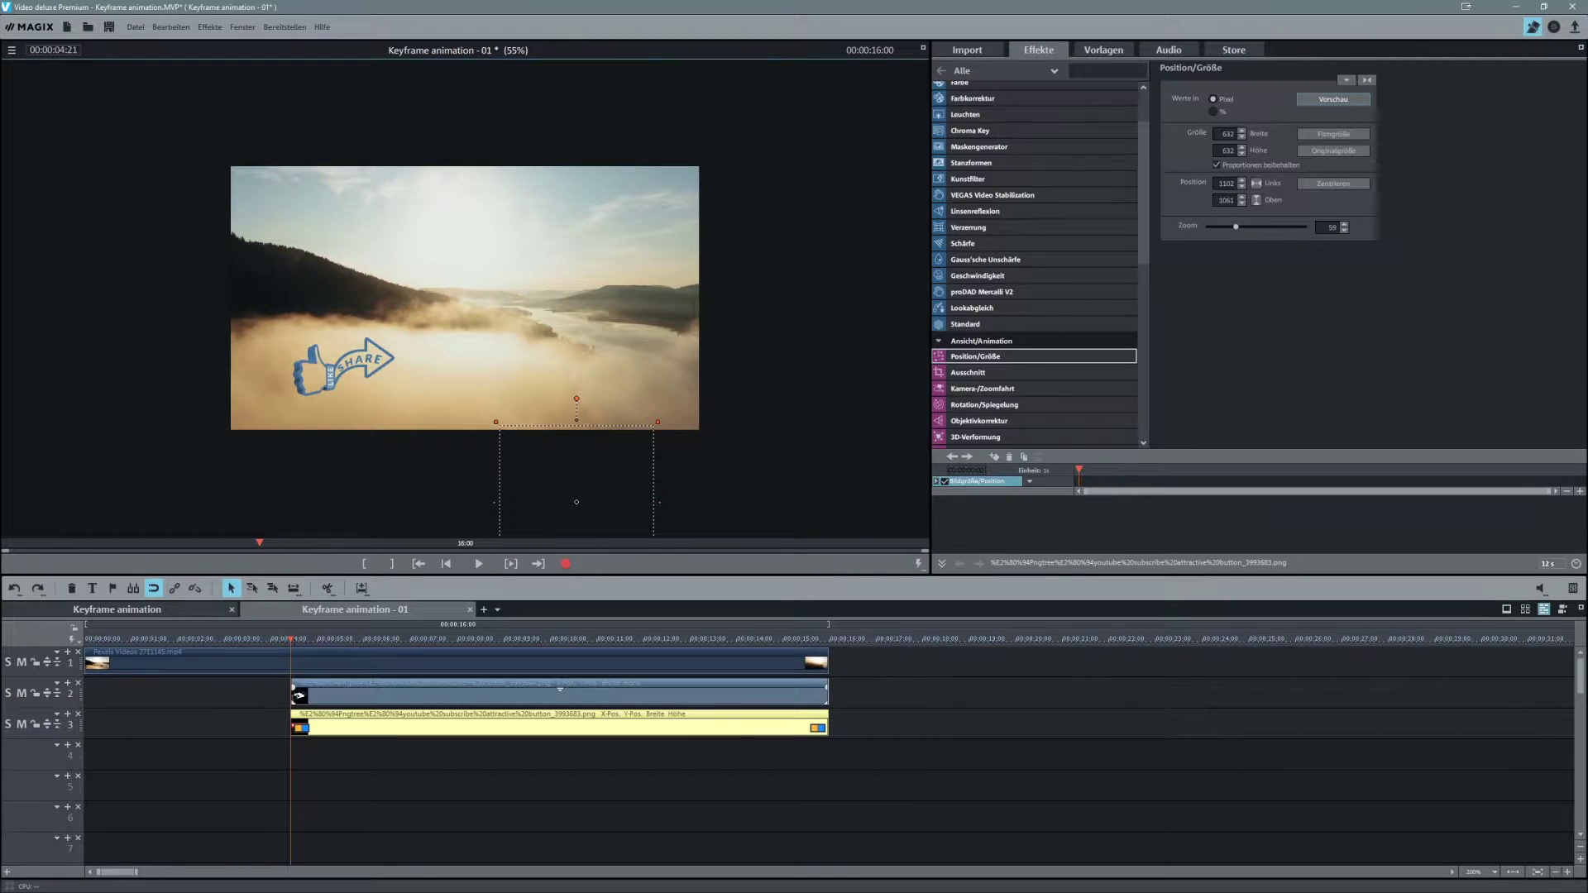
{"action": "left_click", "coordinate": [312, 355]}
{"action": "left_click_drag", "start_coordinate": [339, 355], "coordinate": [326, 479]}
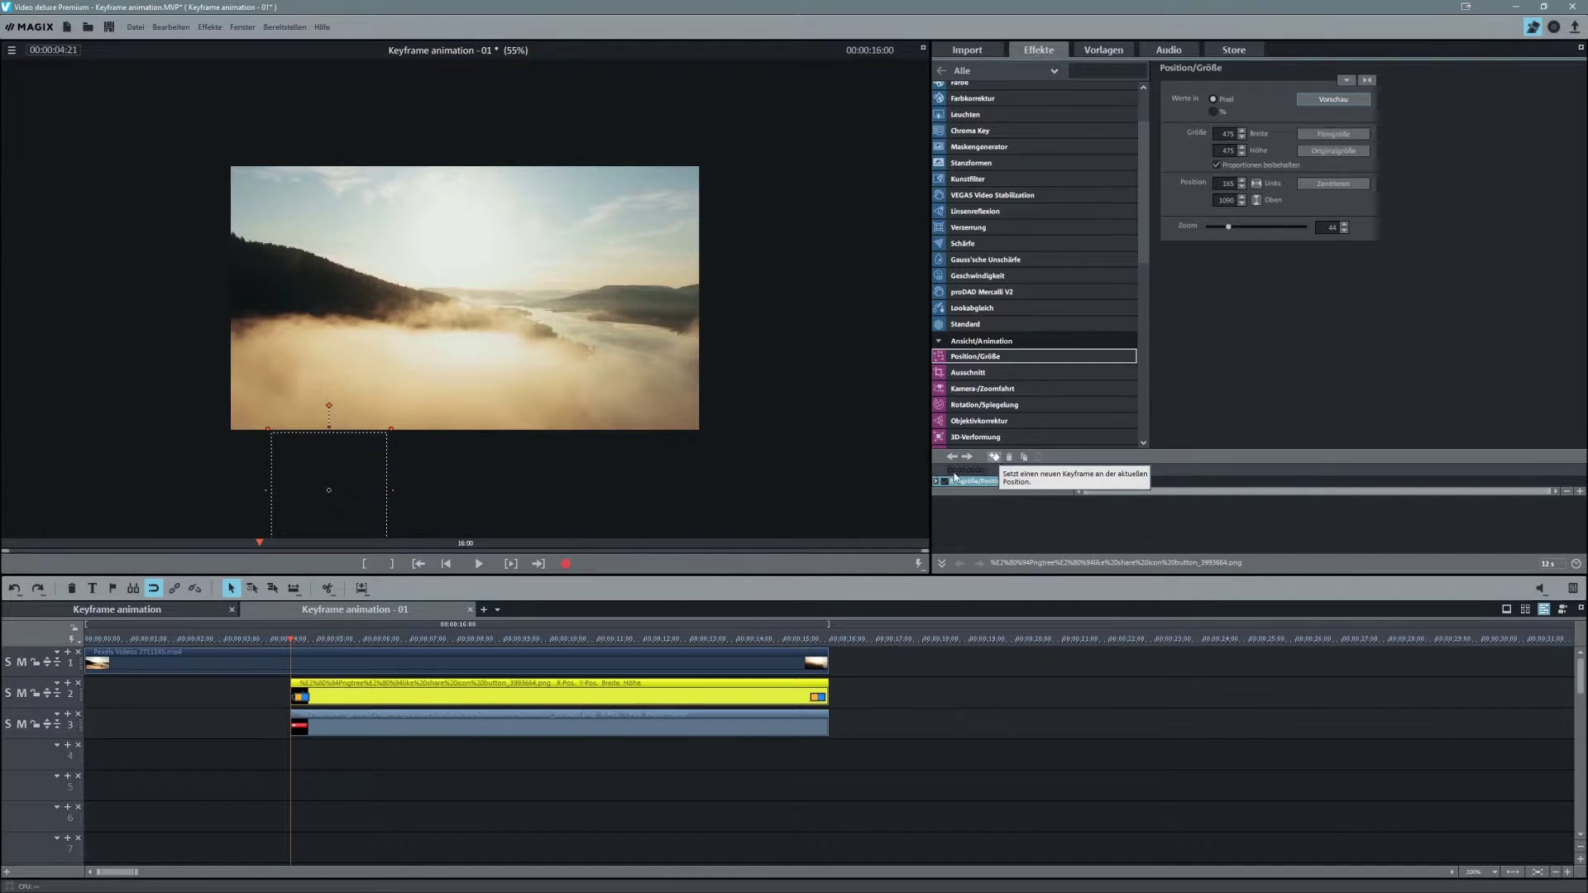
{"action": "left_click", "coordinate": [386, 729]}
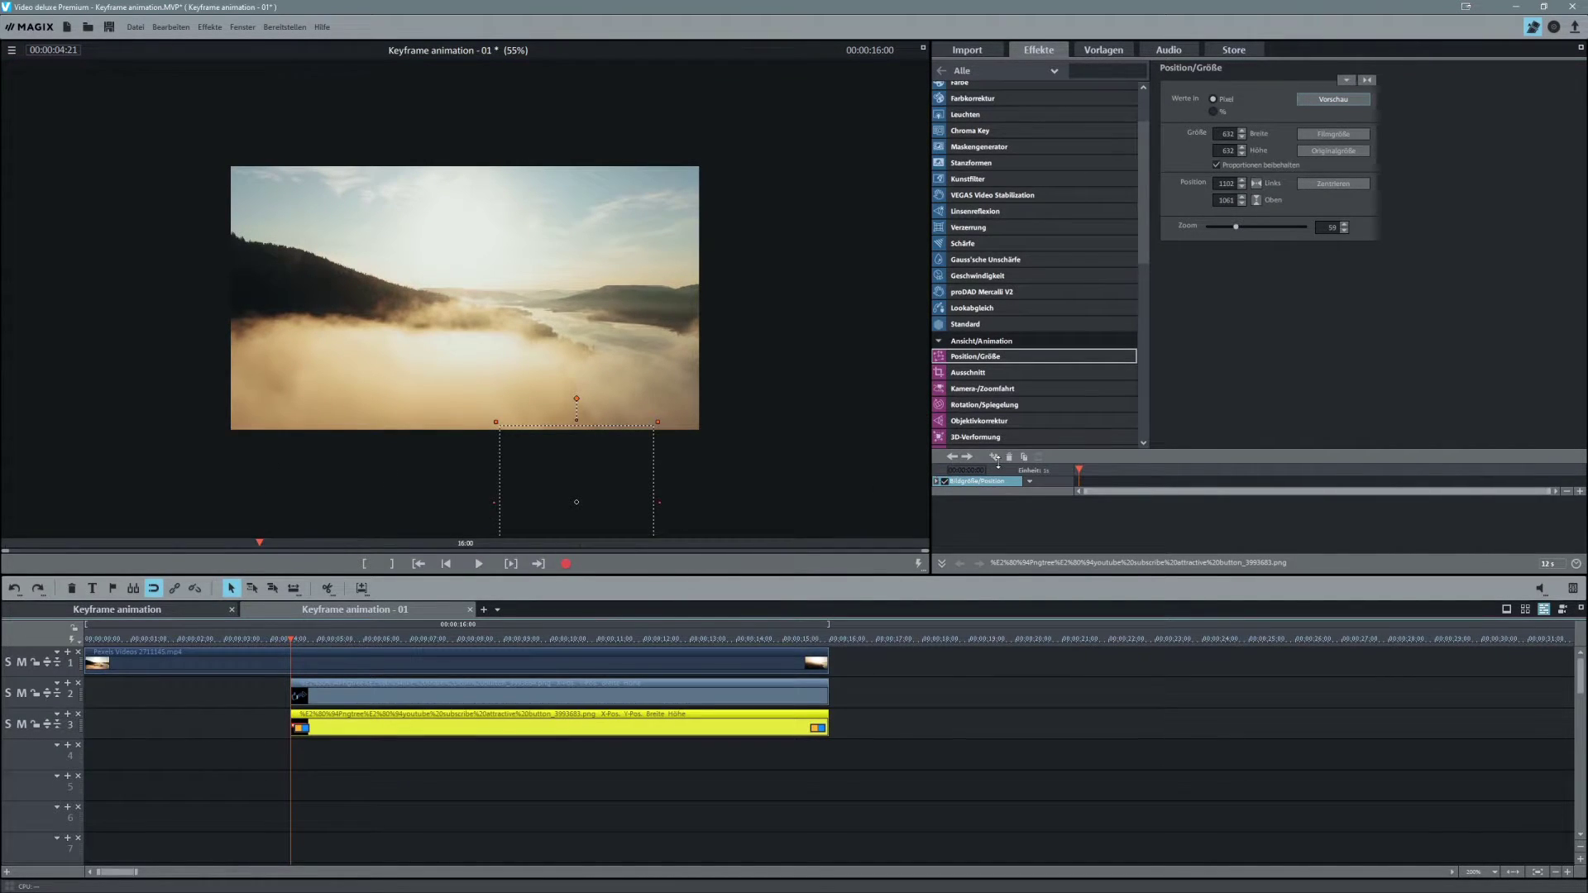
{"action": "left_click", "coordinate": [994, 458]}
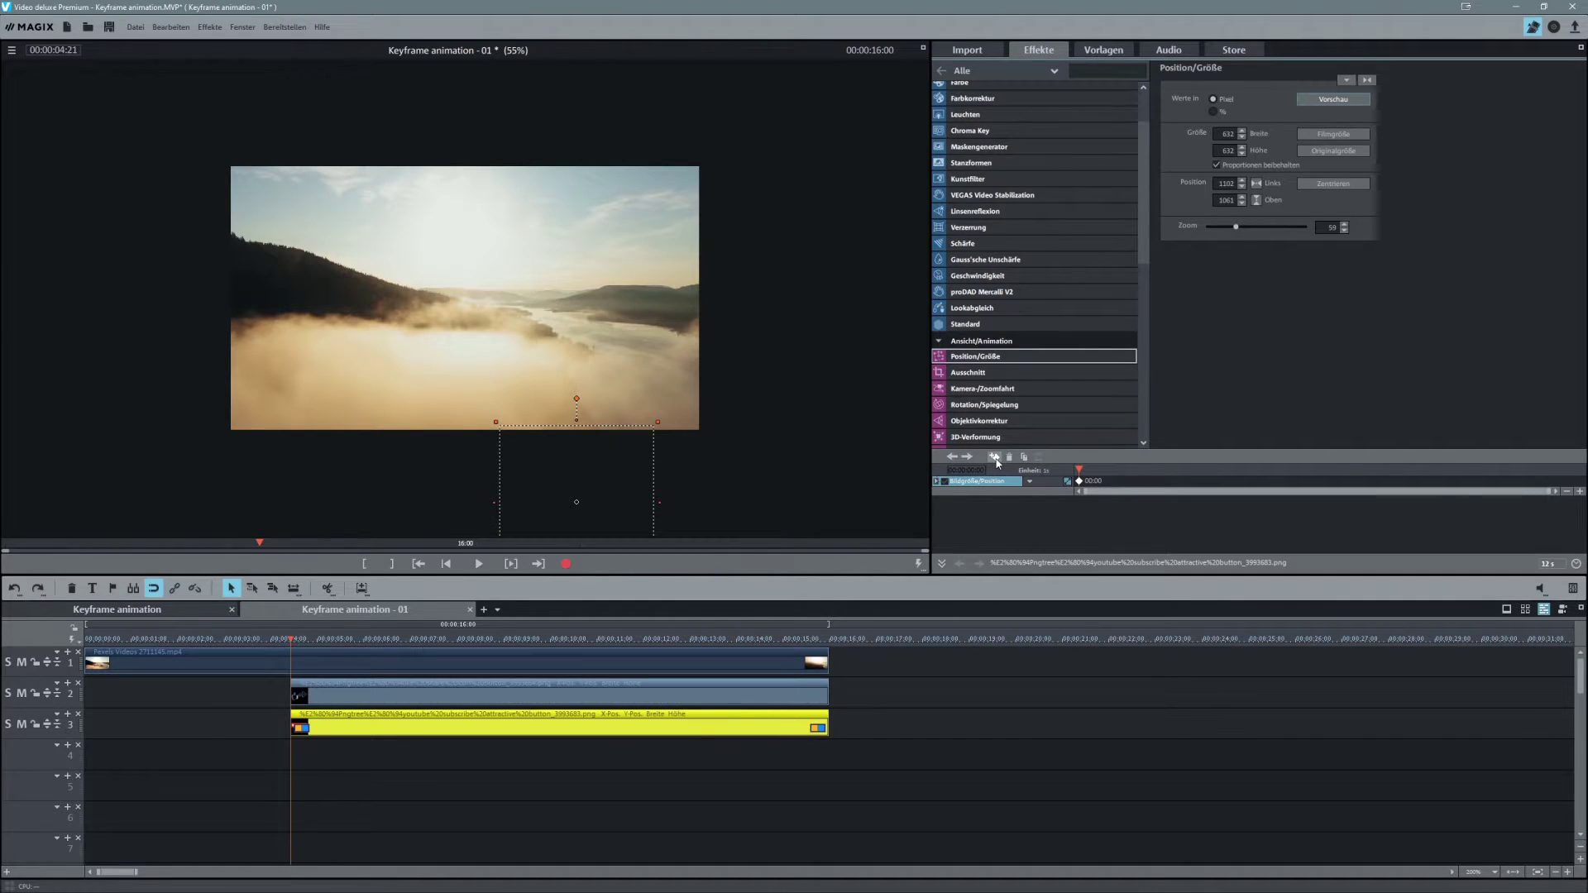
At 00:00:07:29, move the Subscribe and Like/Share graphics straight up into the lower part of the frame as their second position keyframes.
{"action": "left_click", "coordinate": [479, 564]}
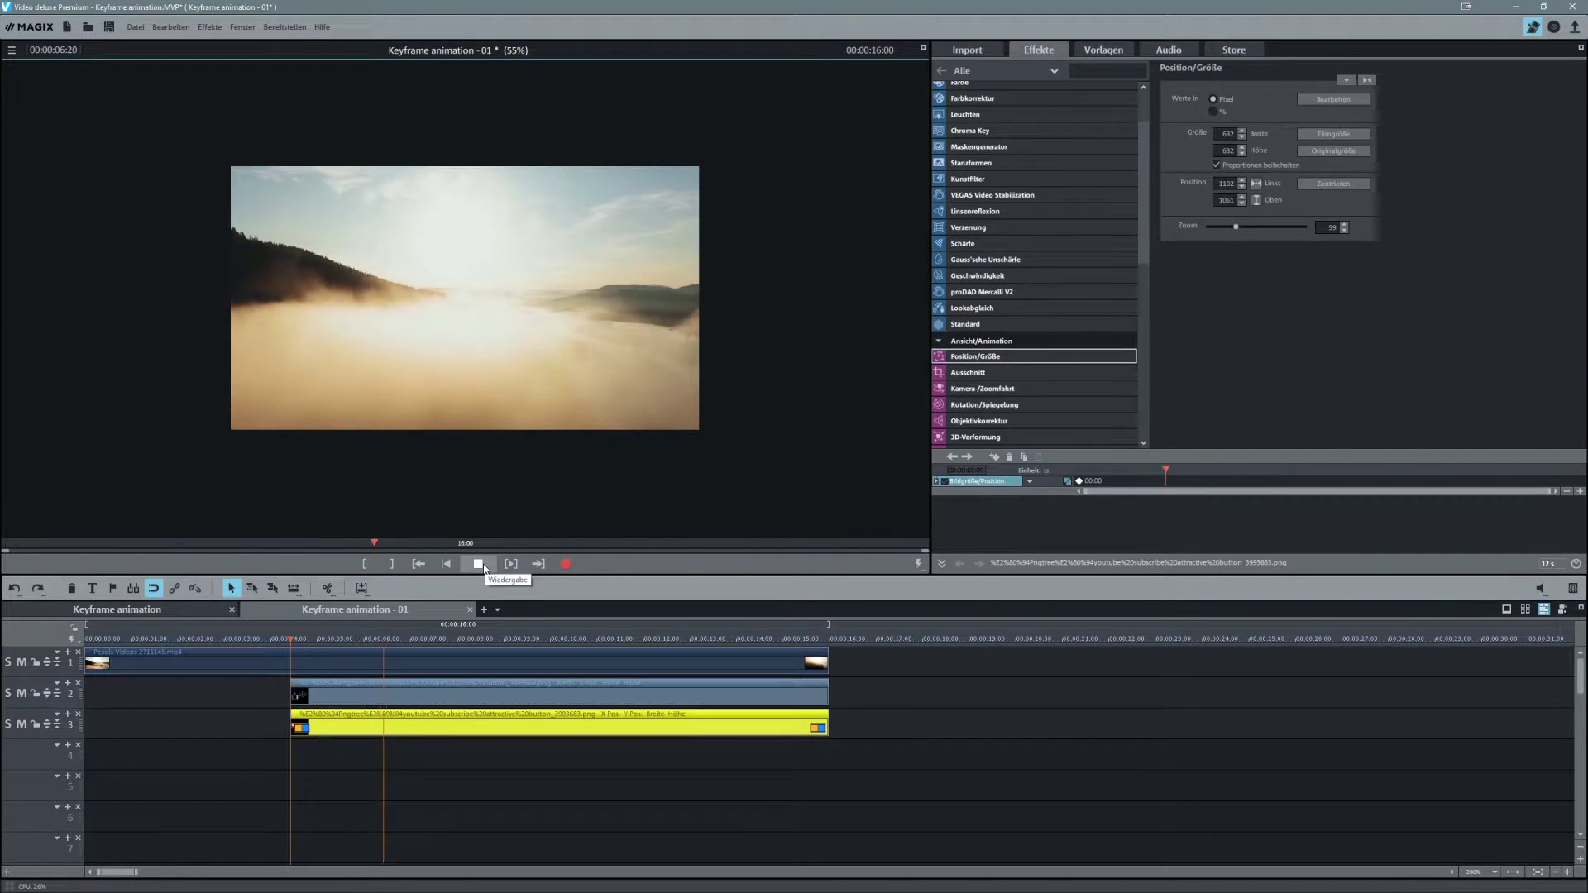
{"action": "left_click", "coordinate": [479, 565]}
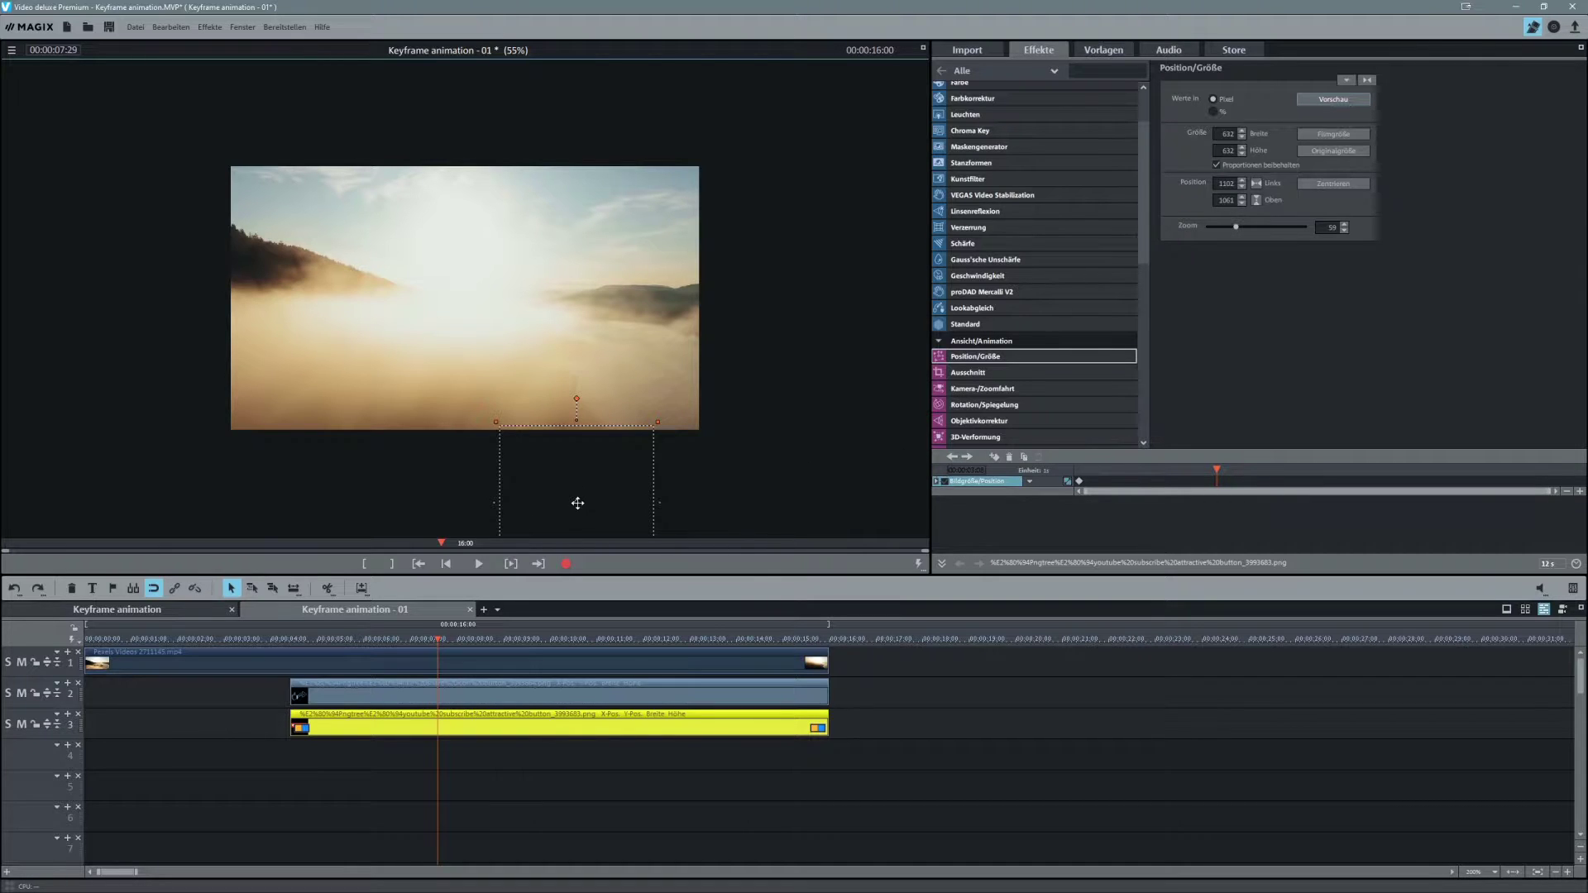
{"action": "left_click_drag", "start_coordinate": [577, 502], "coordinate": [575, 371]}
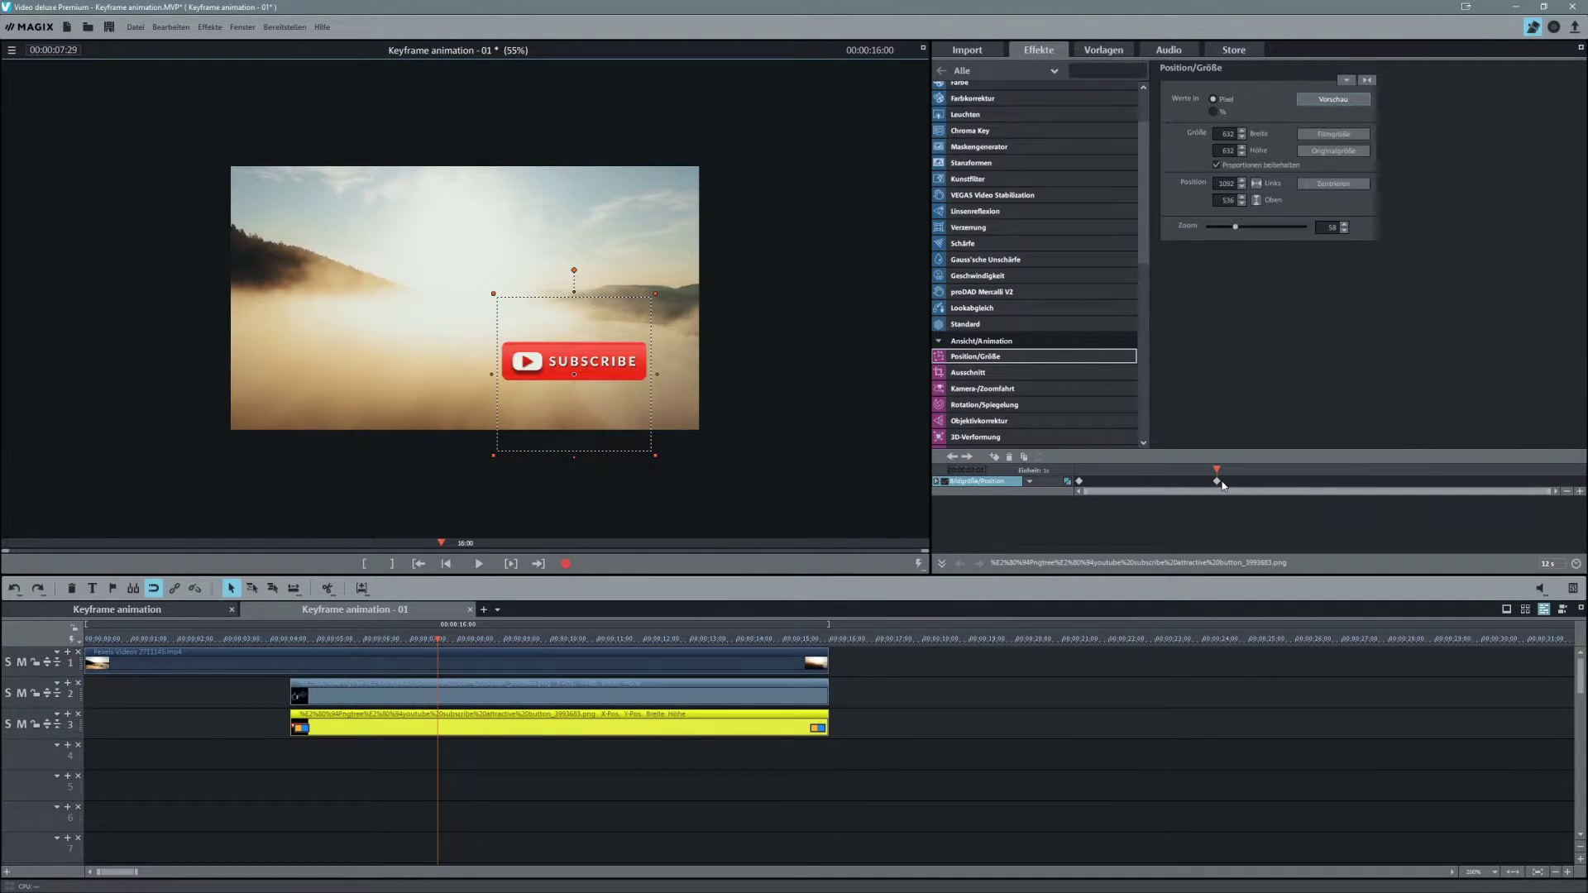
{"action": "left_click", "coordinate": [387, 690]}
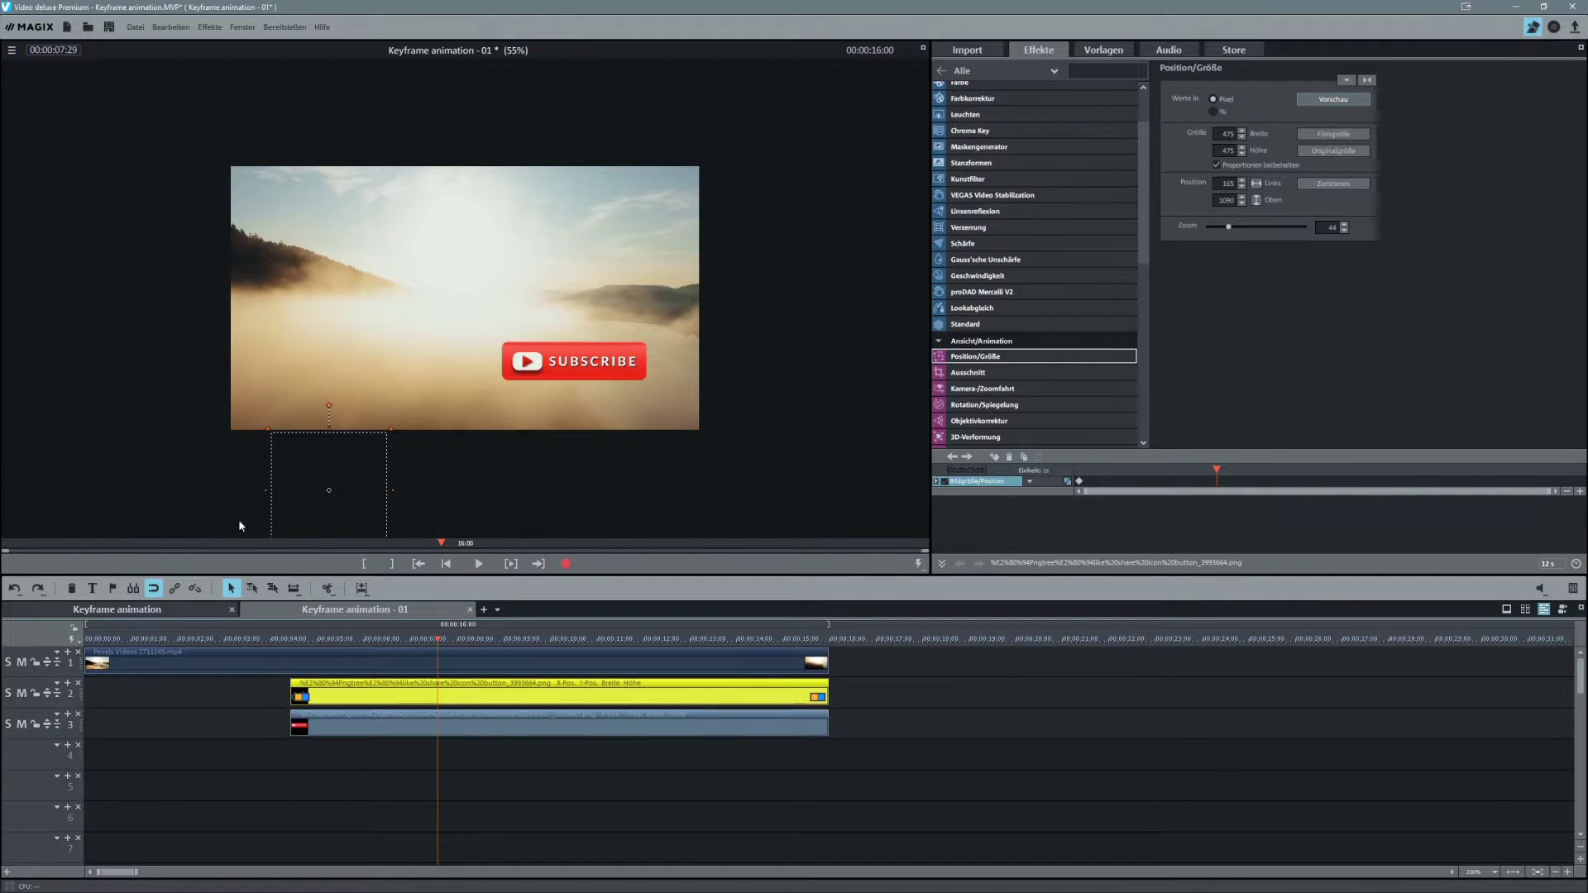
{"action": "left_click_drag", "start_coordinate": [329, 492], "coordinate": [334, 365]}
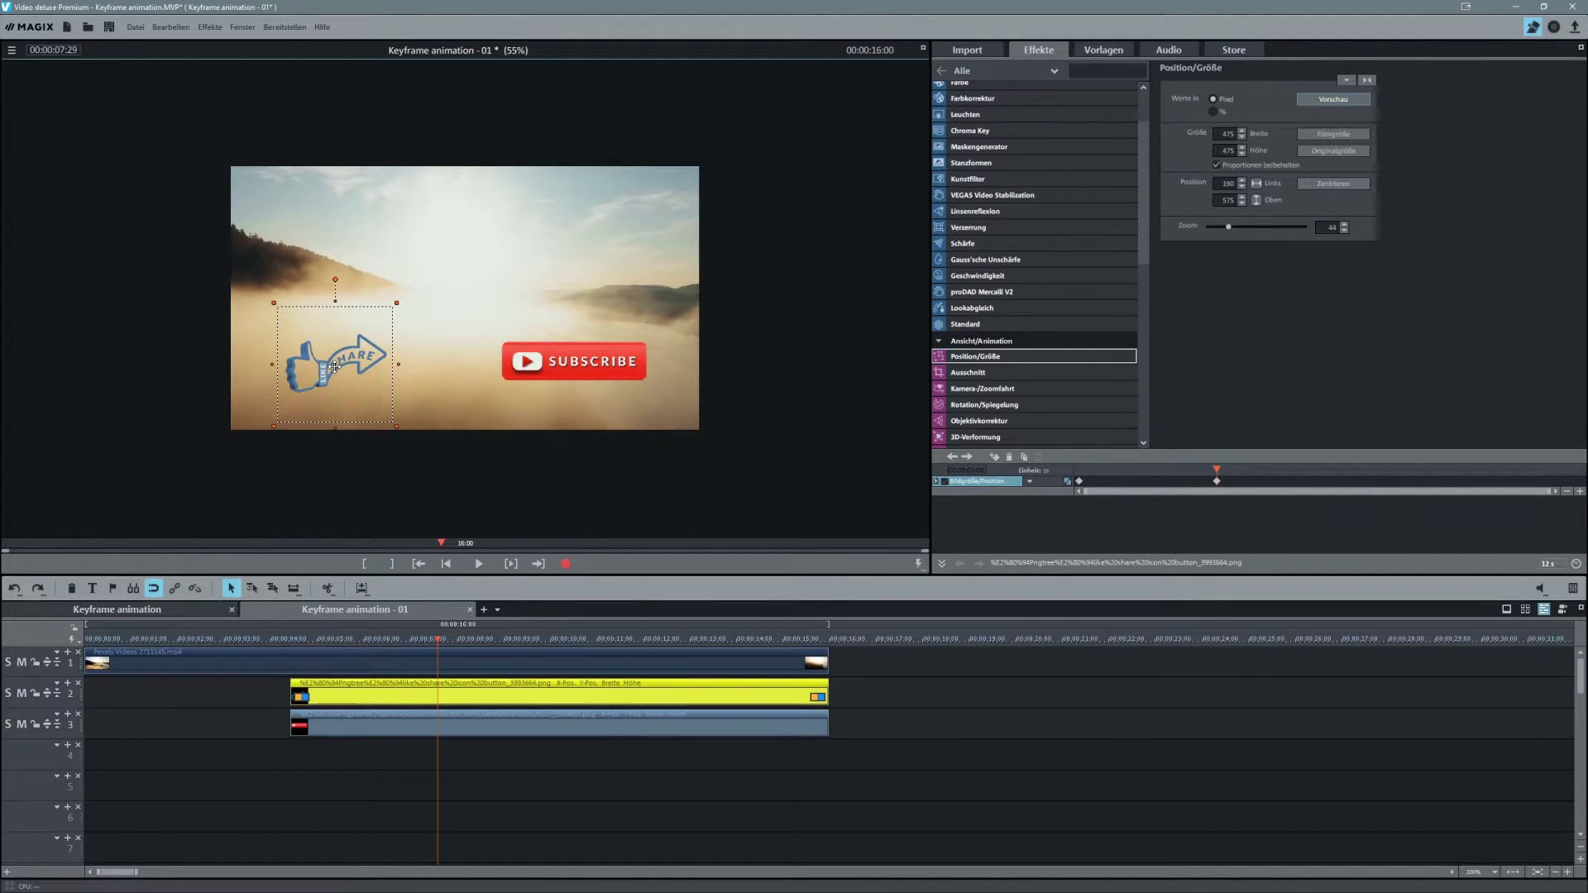
Play back the section from before the overlays to check how both graphics slide in.
{"action": "left_click", "coordinate": [1072, 469]}
{"action": "left_click", "coordinate": [243, 640]}
{"action": "key", "text": "space"}
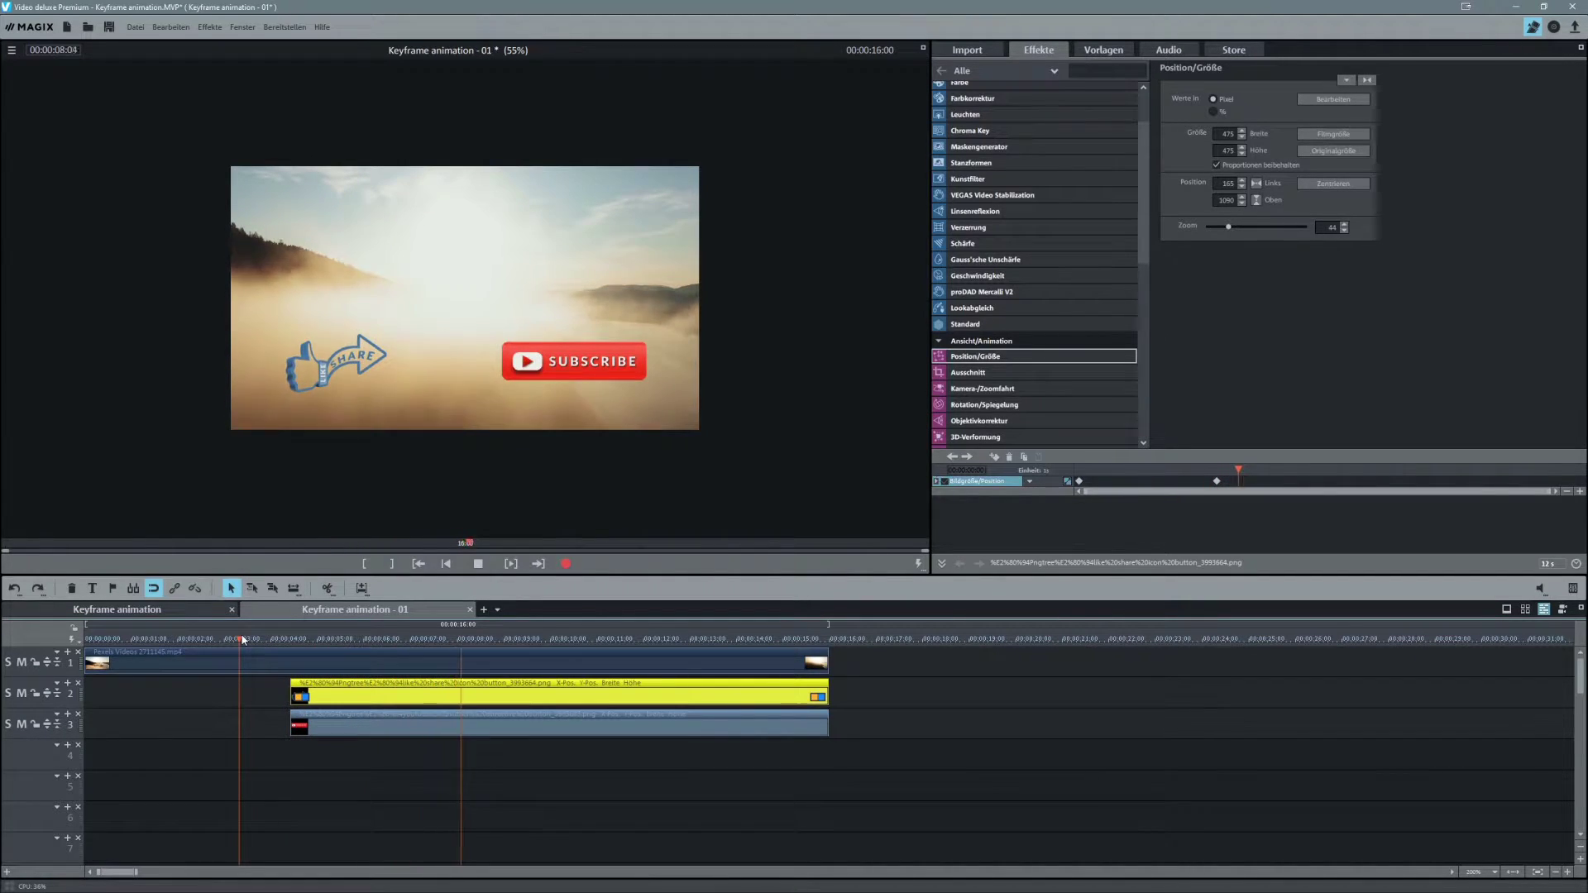
{"action": "key", "text": "space"}
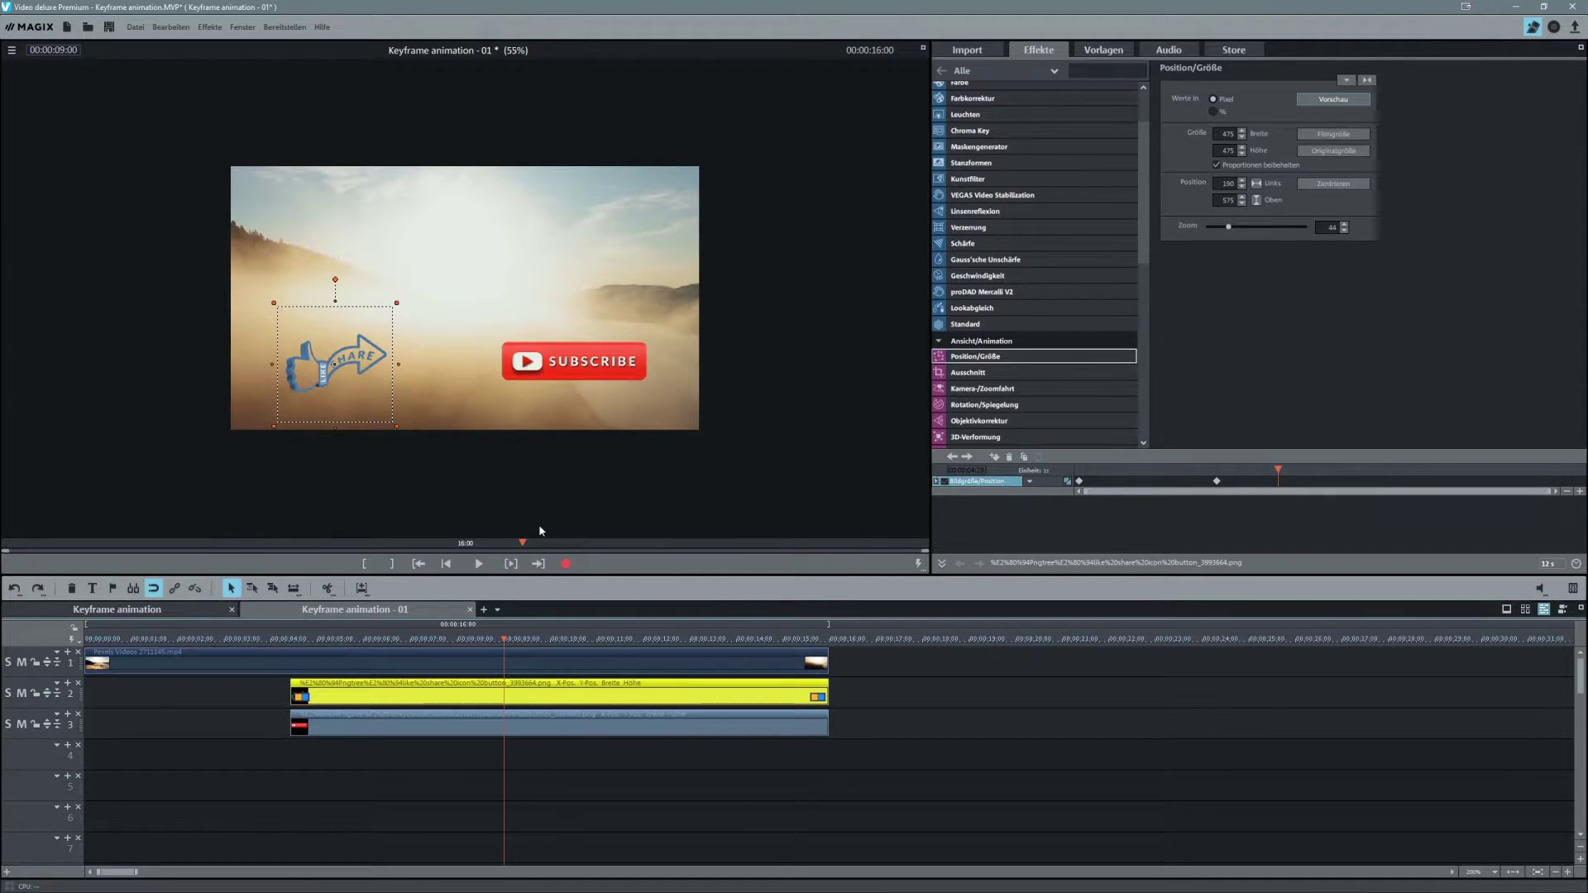
Open the Rotation/Spiegelung effect for the Like/Share graphic and add a keyframe at 00:00:08:03.
{"action": "left_click", "coordinate": [1006, 408]}
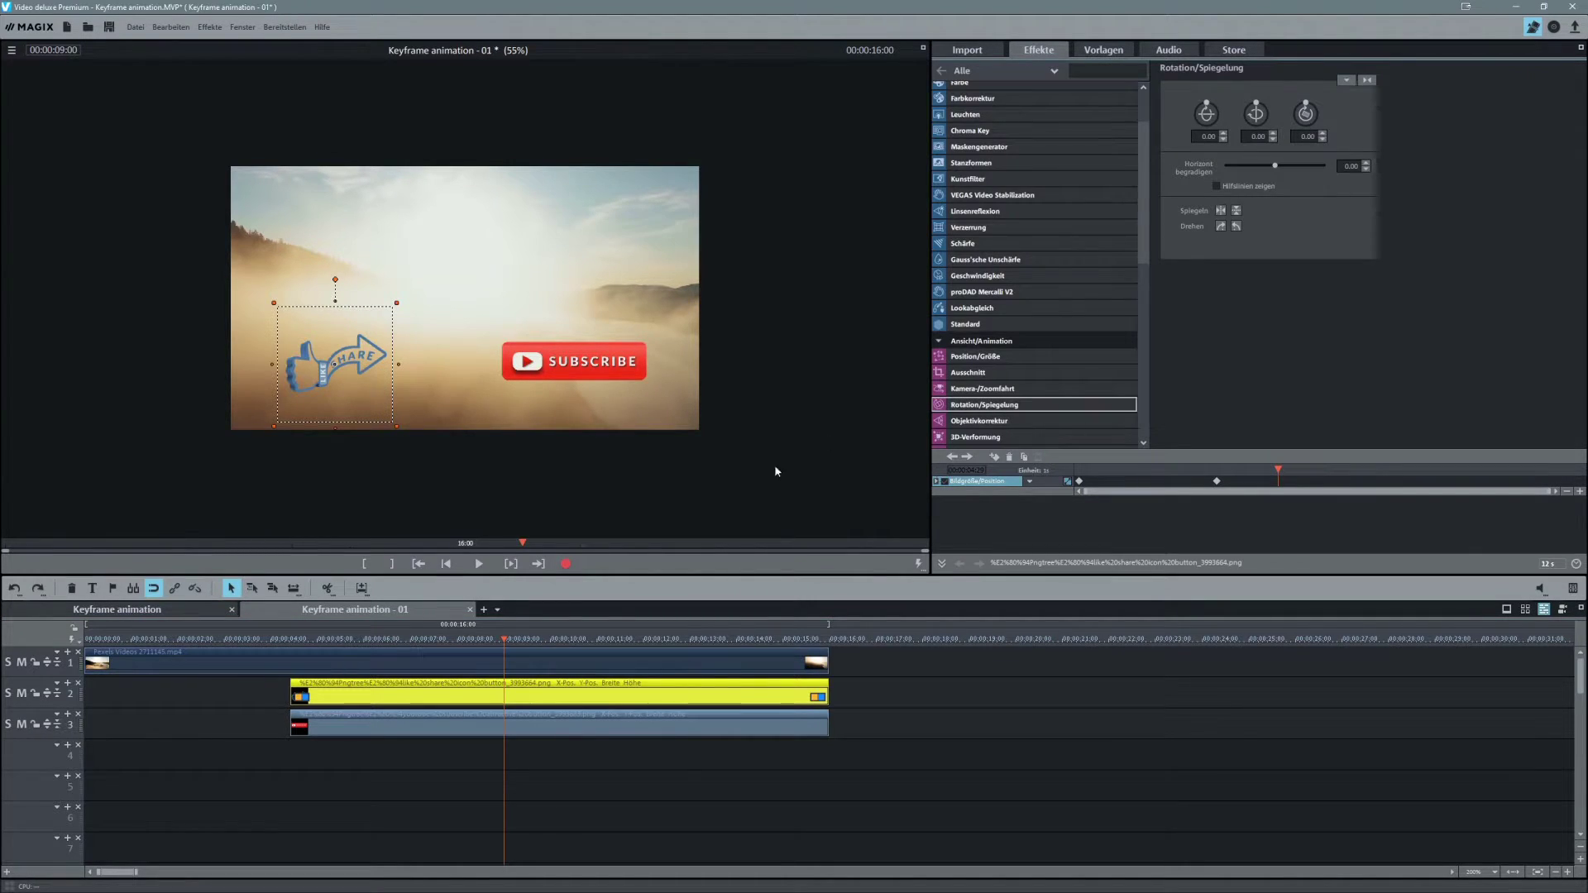
{"action": "left_click", "coordinate": [502, 640]}
{"action": "left_click_drag", "start_coordinate": [502, 640], "coordinate": [433, 639]}
{"action": "scroll", "coordinate": [403, 405], "scroll_direction": "up", "scroll_amount": 5}
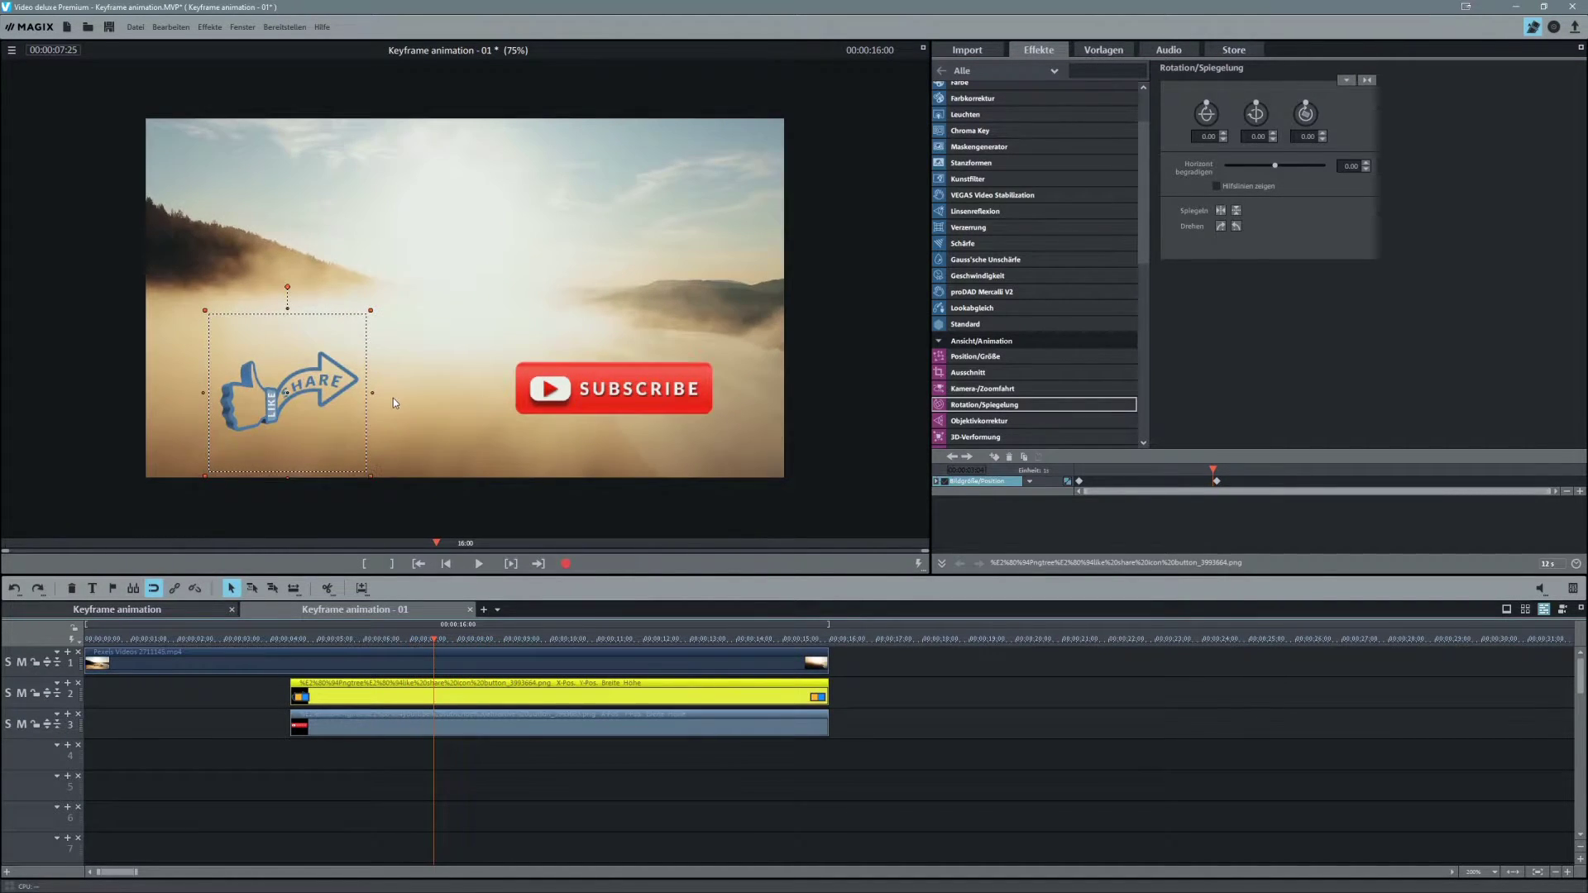
{"action": "scroll", "coordinate": [404, 627], "scroll_direction": "up", "scroll_amount": 2}
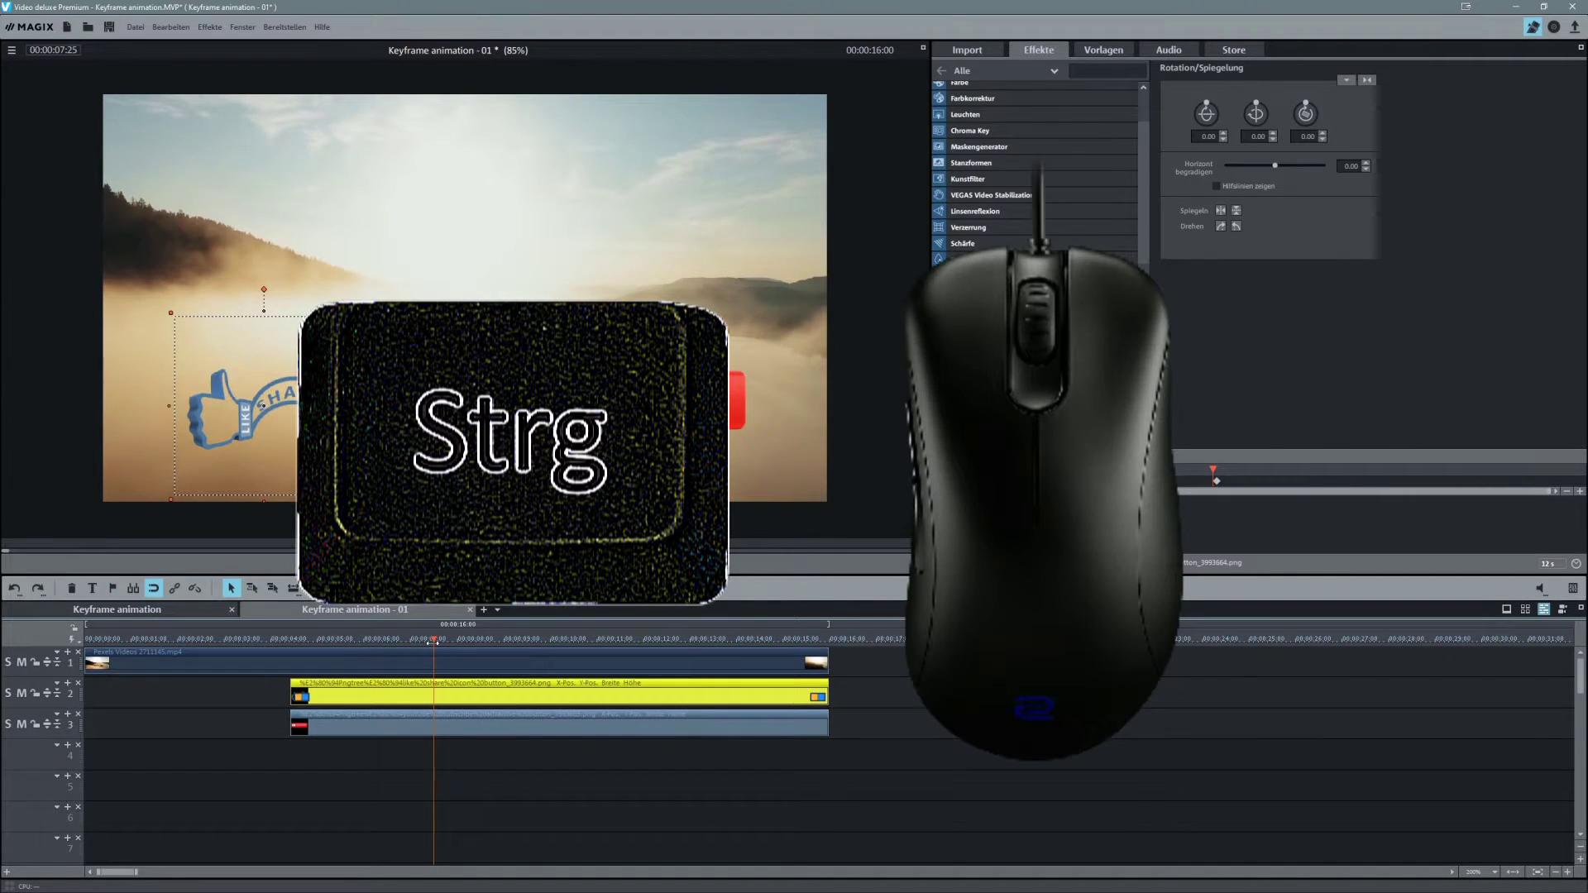
{"action": "scroll", "coordinate": [414, 639], "scroll_direction": "up", "scroll_amount": 3}
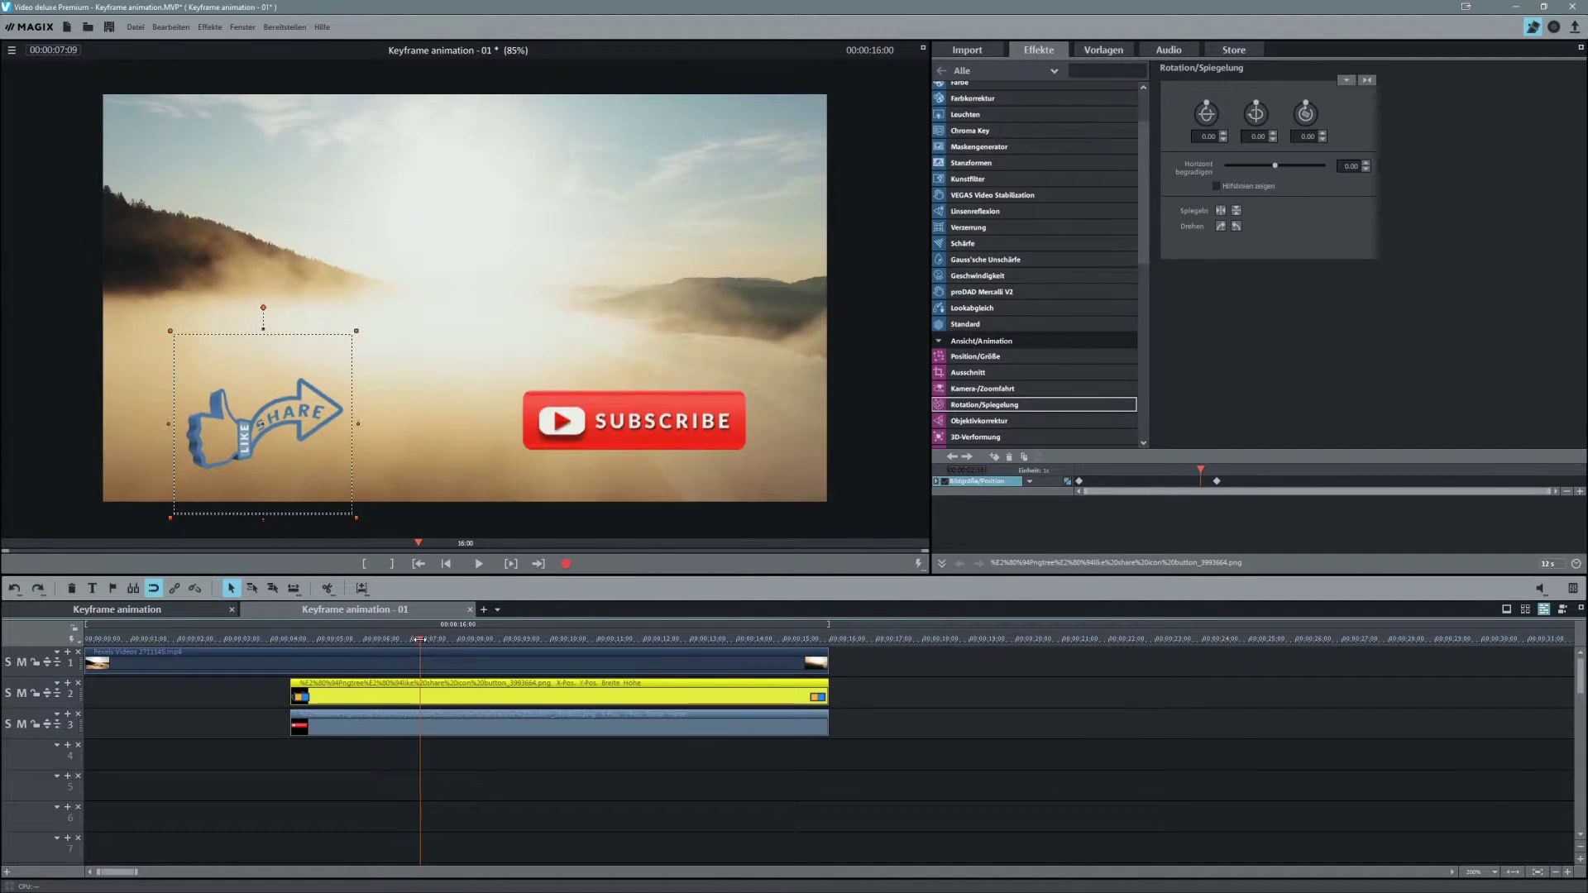
{"action": "scroll", "coordinate": [414, 639], "scroll_direction": "down", "scroll_amount": 5}
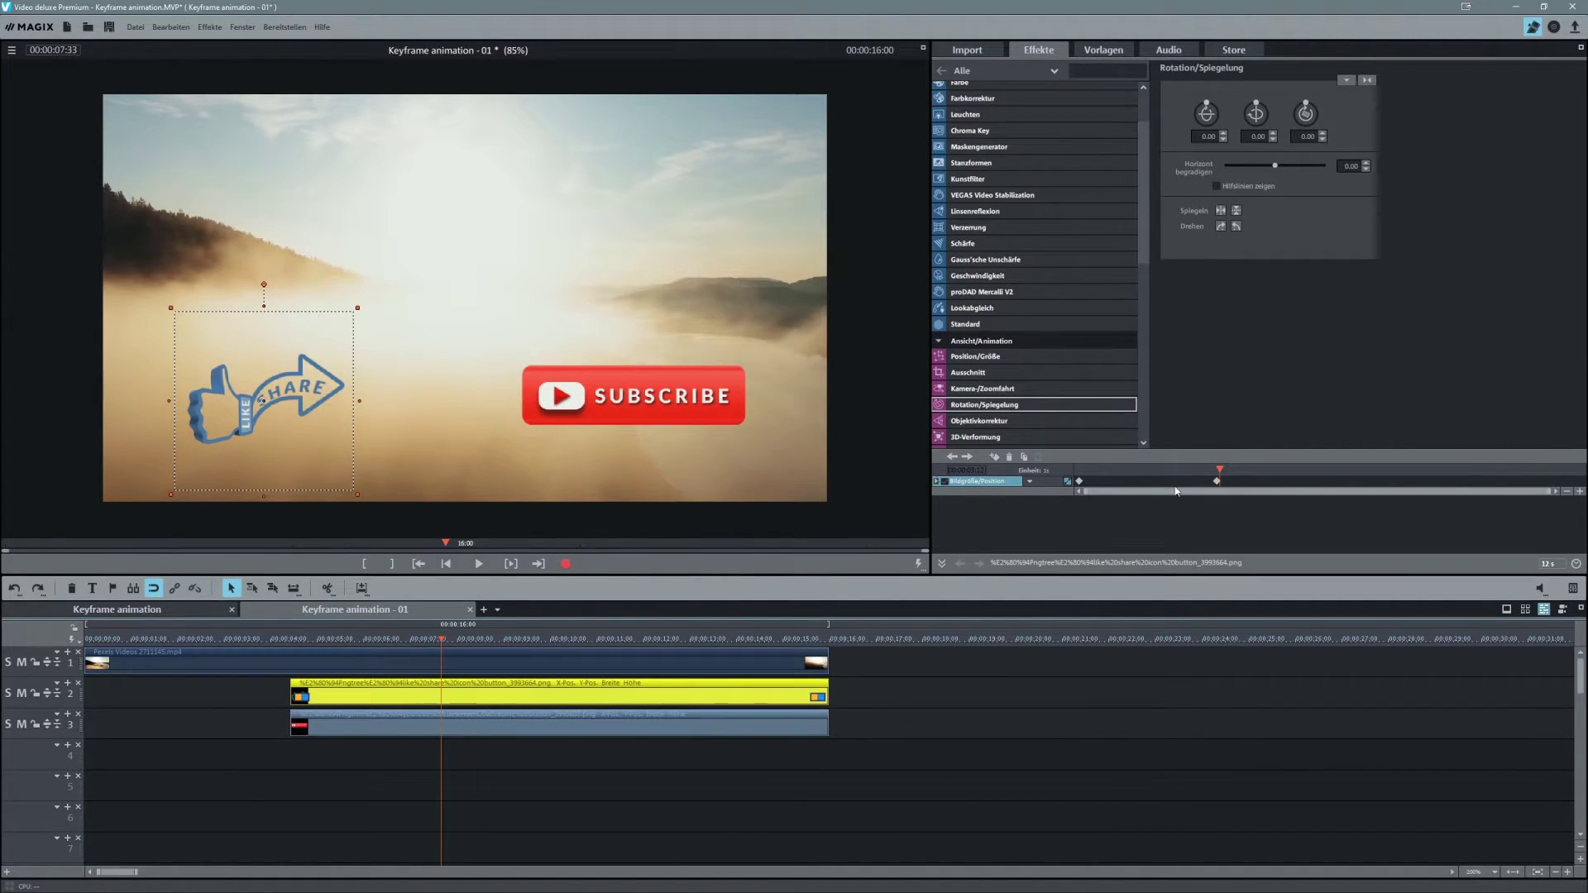
{"action": "left_click_drag", "start_coordinate": [442, 642], "coordinate": [460, 642]}
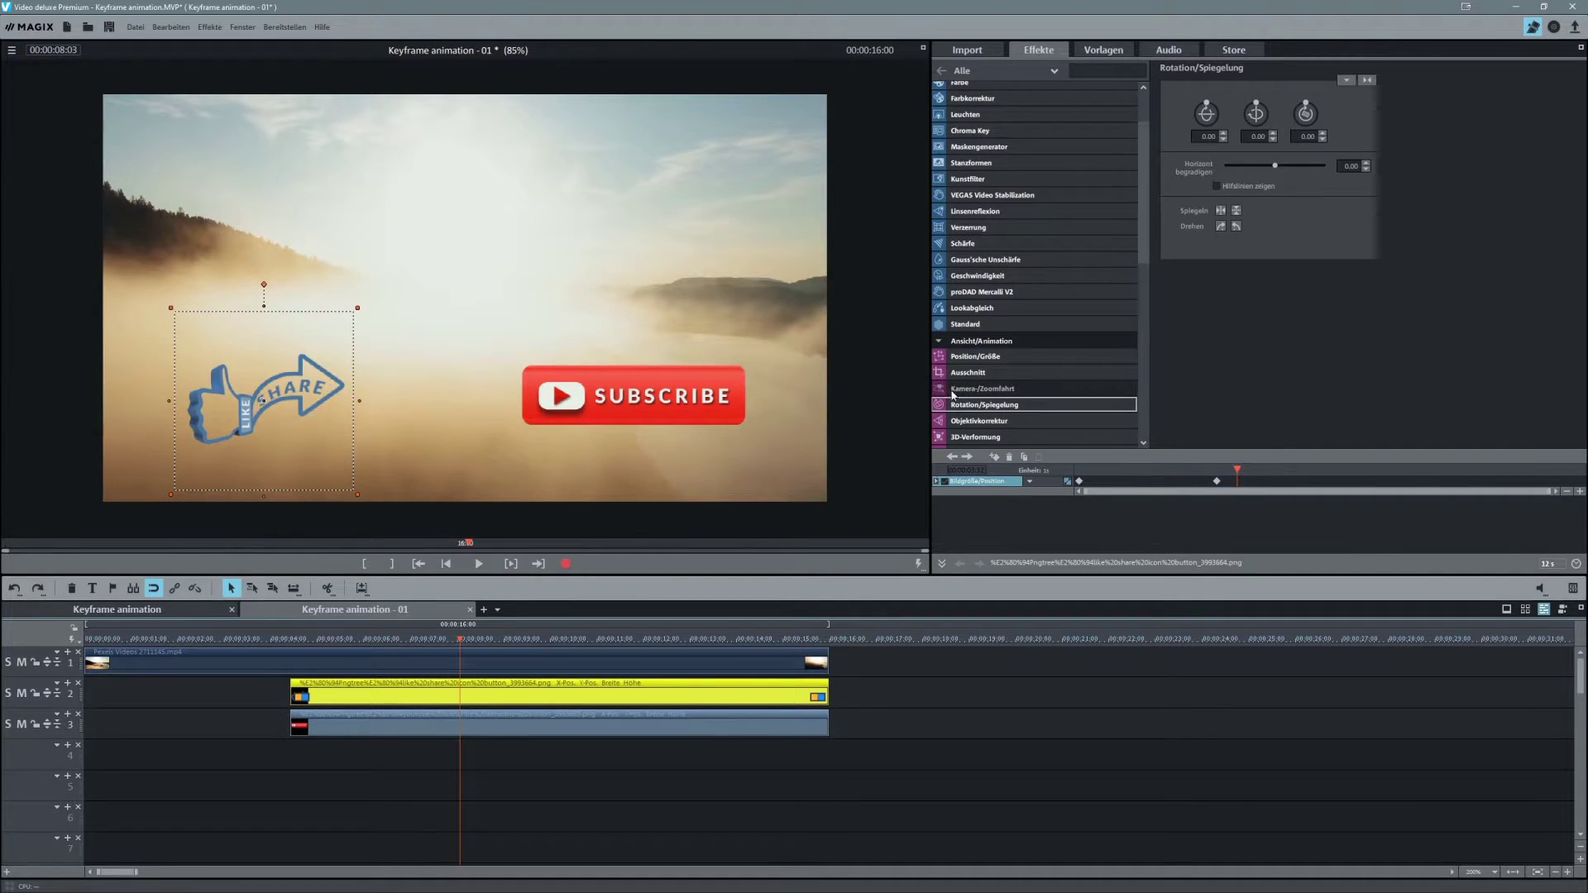
{"action": "left_click", "coordinate": [993, 457]}
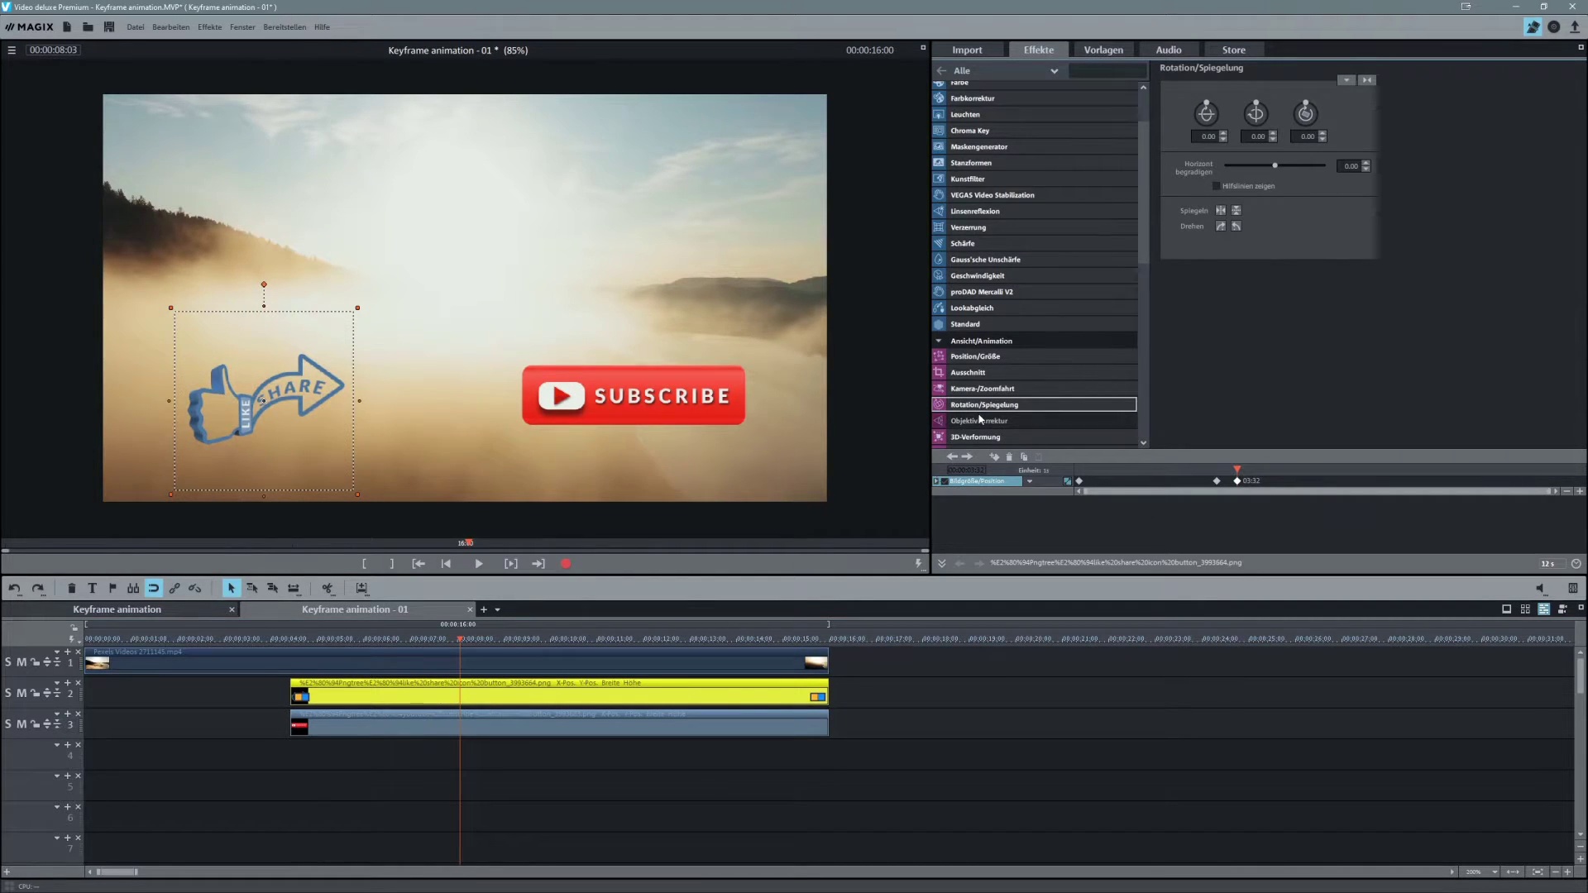
Go to 00:00:08:45 and open the first rotation axis value of the Like/Share graphic for editing.
{"action": "left_click", "coordinate": [1072, 401]}
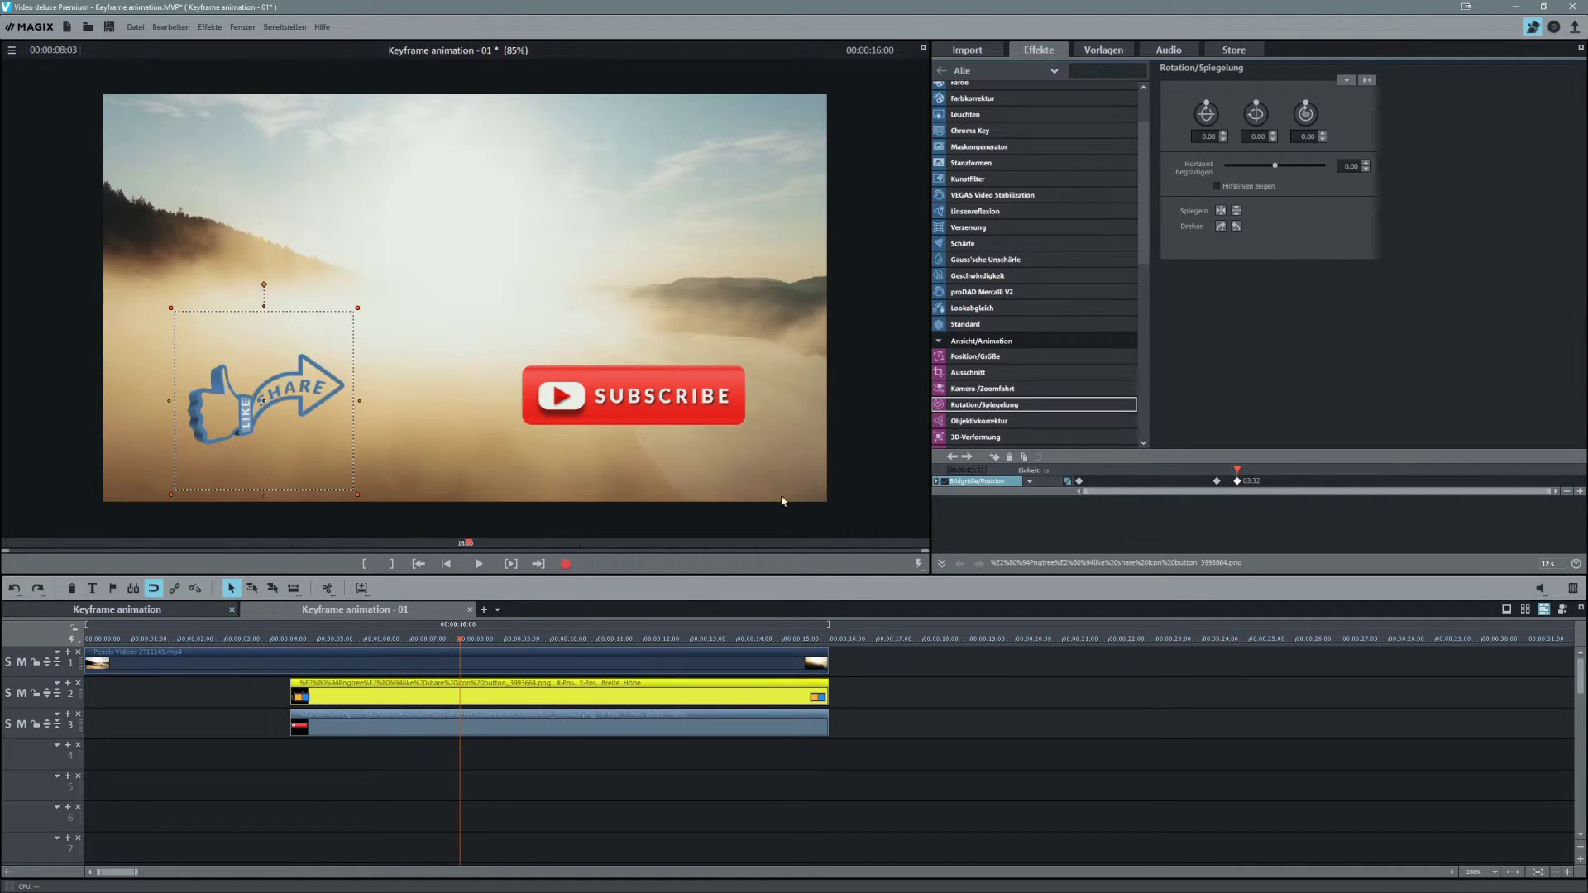
{"action": "left_click_drag", "start_coordinate": [460, 637], "coordinate": [495, 639]}
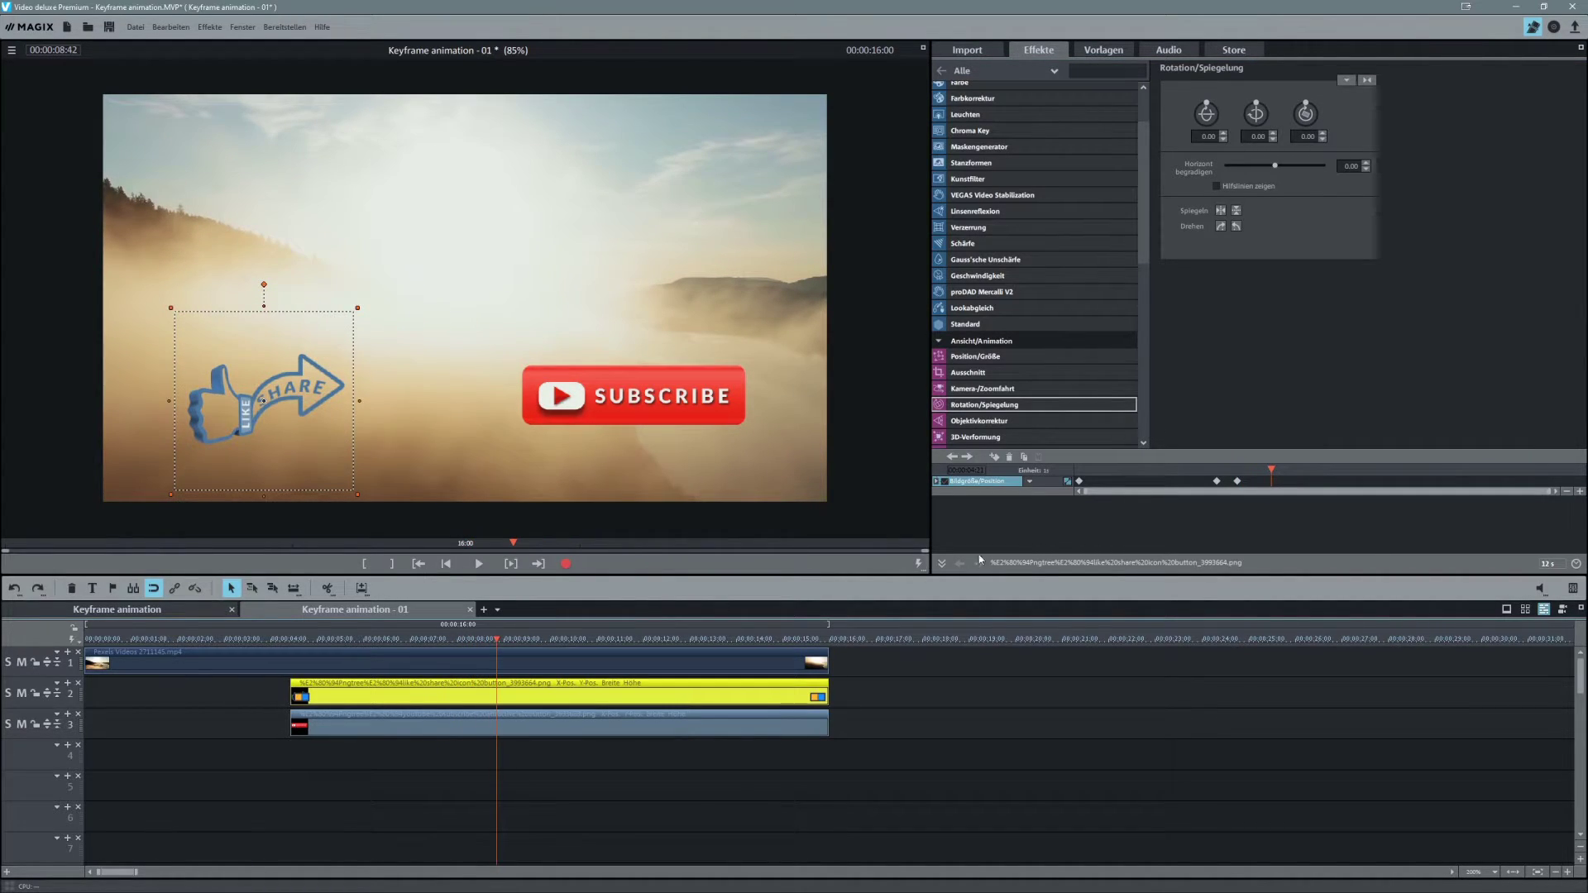
{"action": "left_click_drag", "start_coordinate": [1274, 468], "coordinate": [1273, 469]}
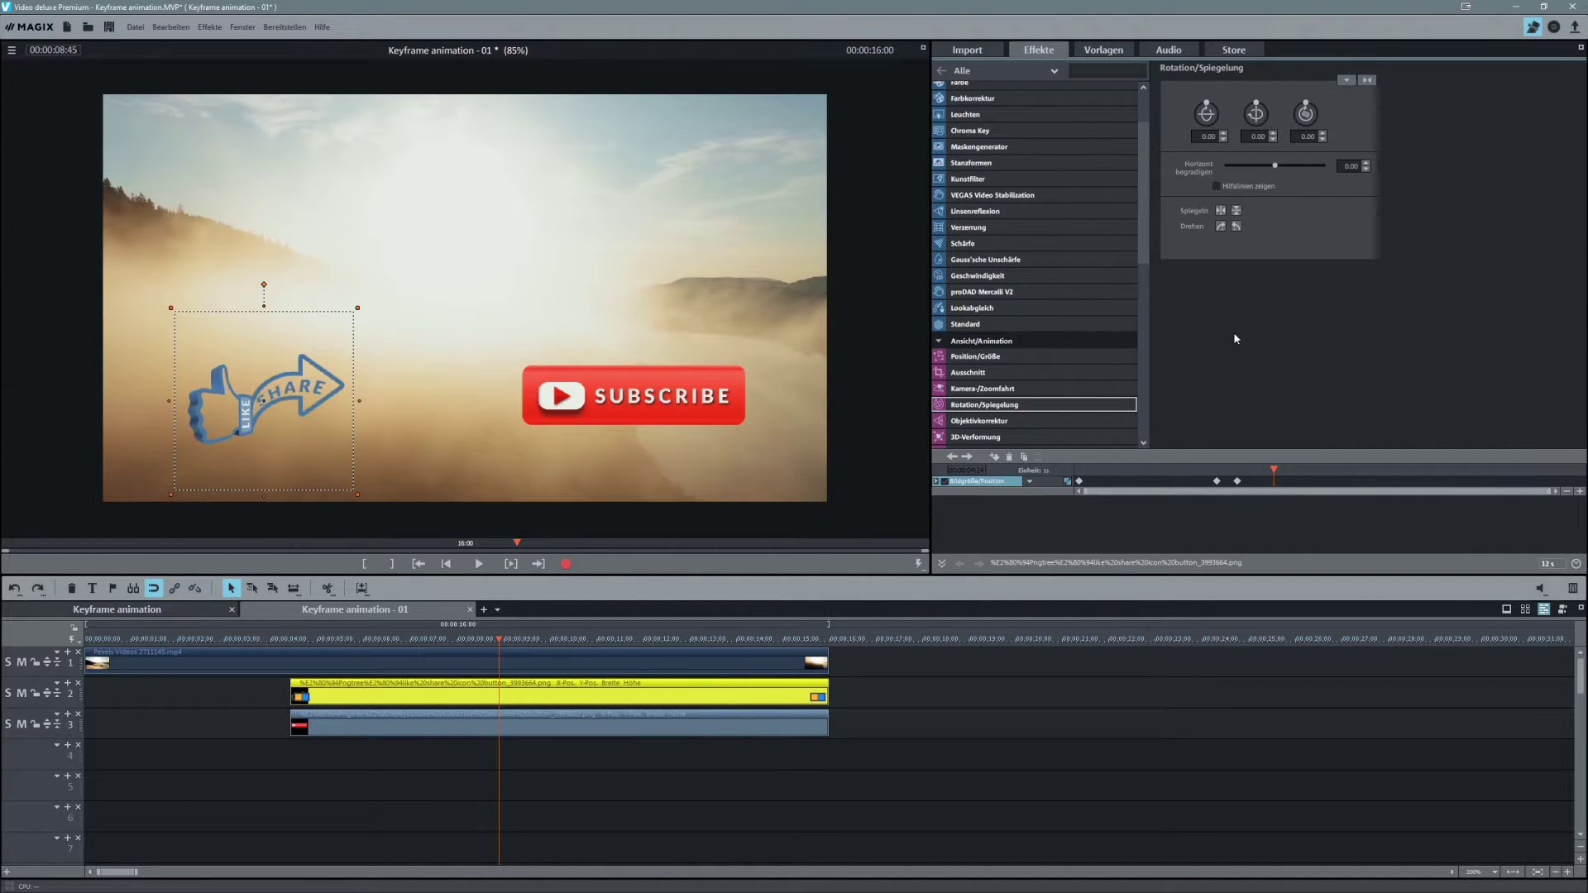
{"action": "left_click", "coordinate": [1208, 137]}
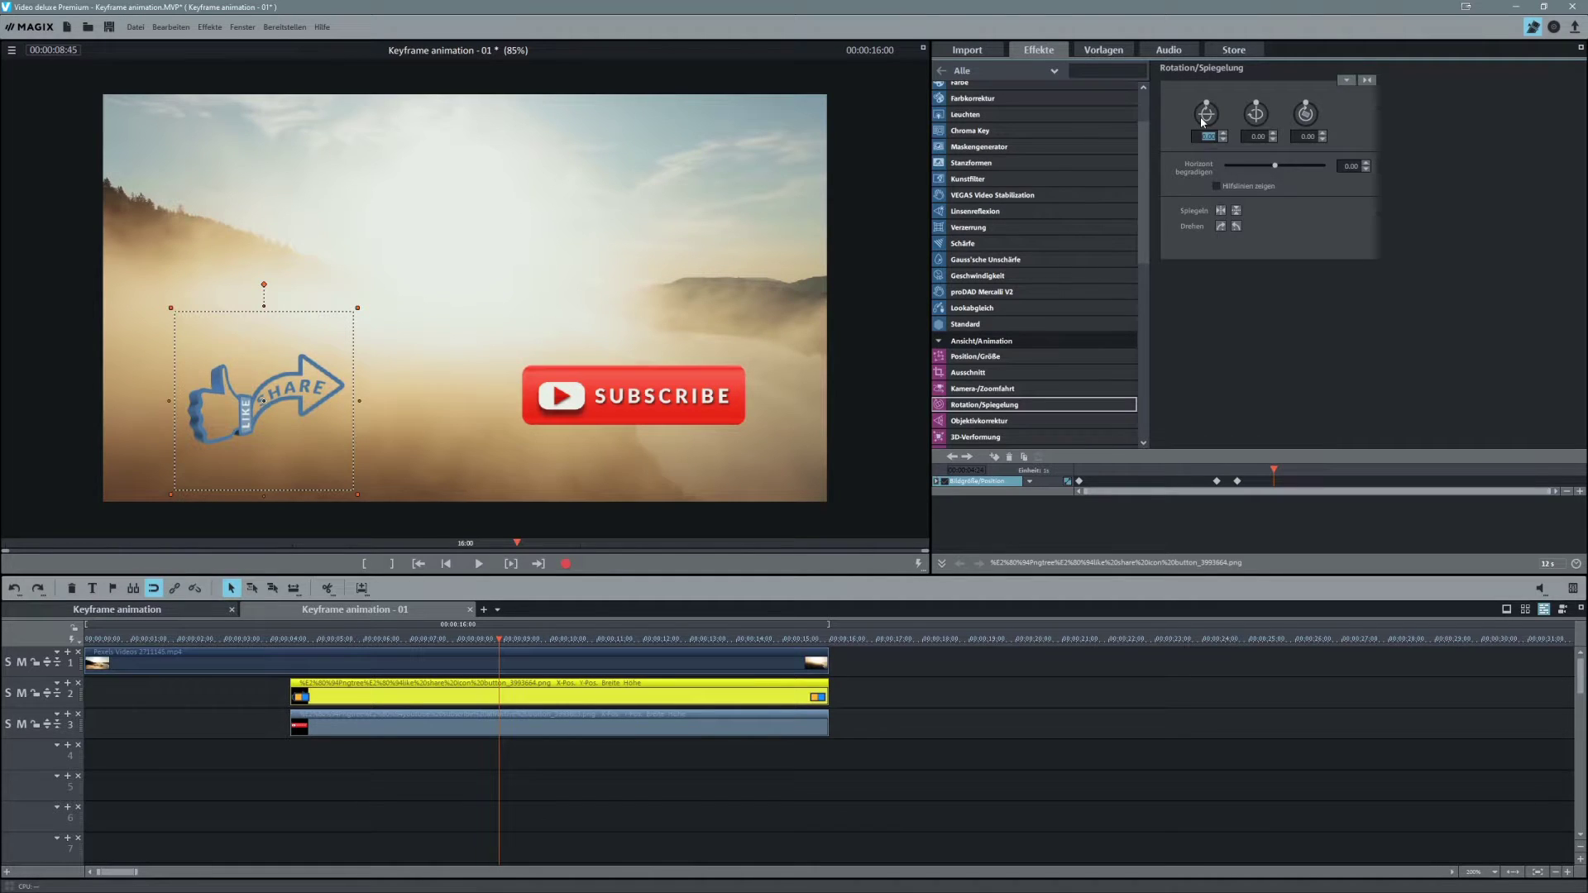